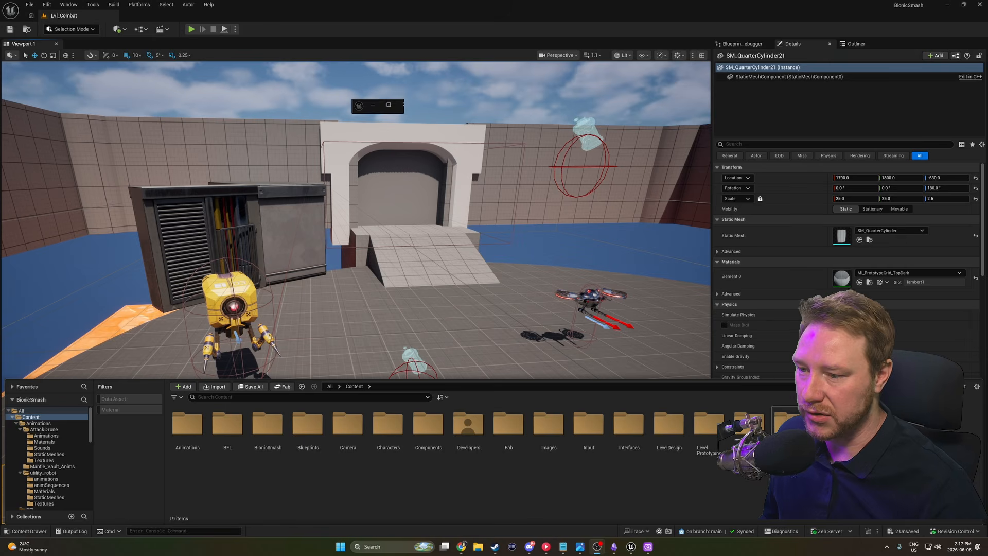
Open the Characters/Enemies/Bots folder and start a migration of BP_EnemyBase to list the assets it depends on.
double_click(788, 428)
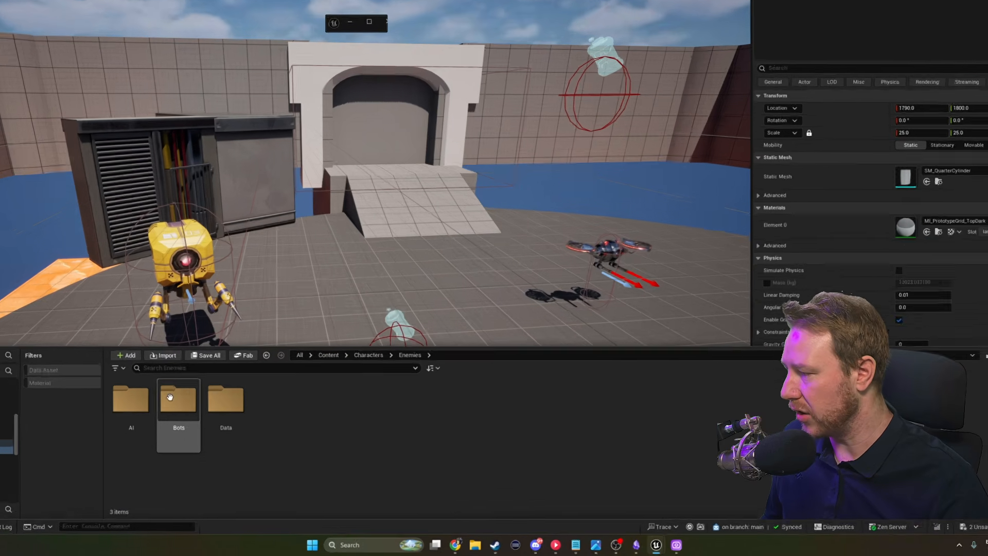
double_click(170, 399)
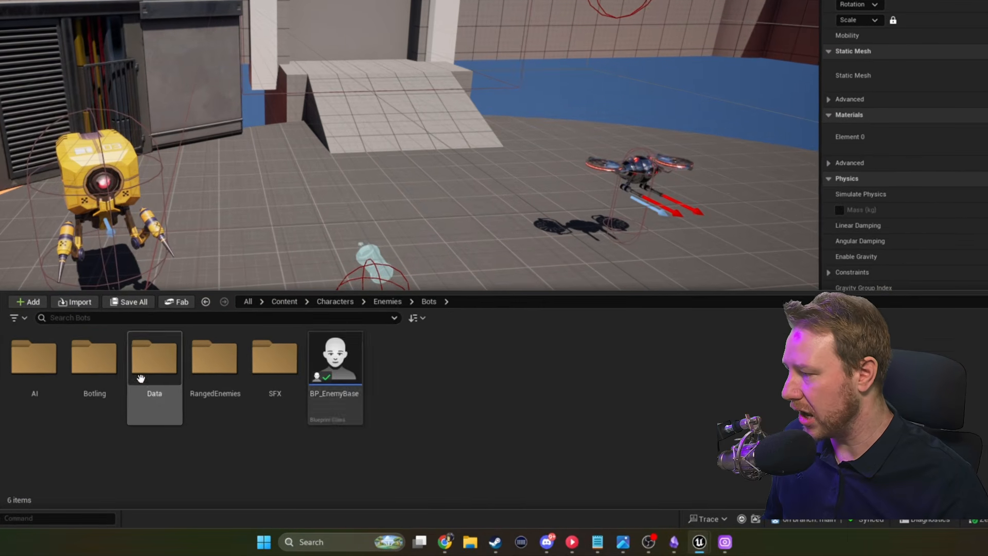
right_click(338, 358)
mouse_move(456, 124)
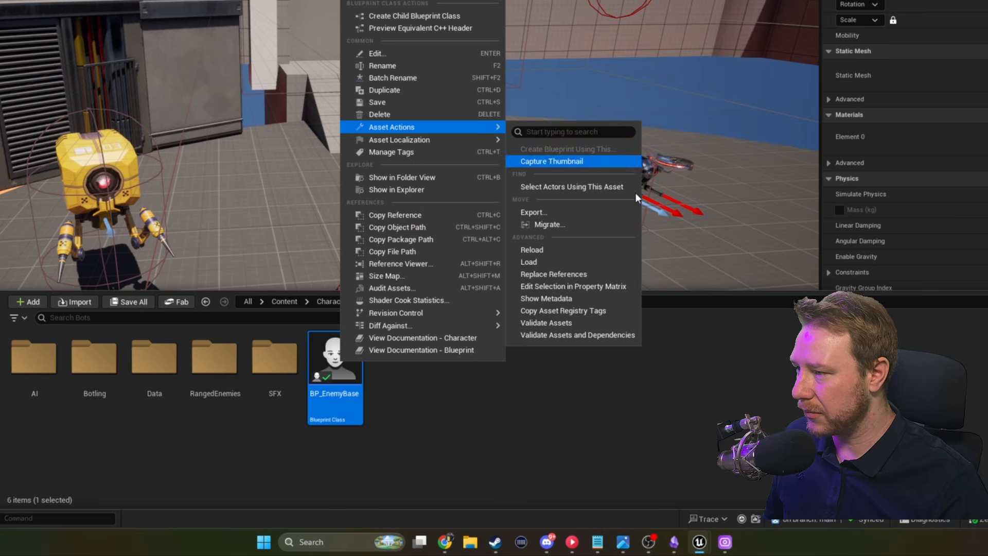
click(592, 224)
click(536, 261)
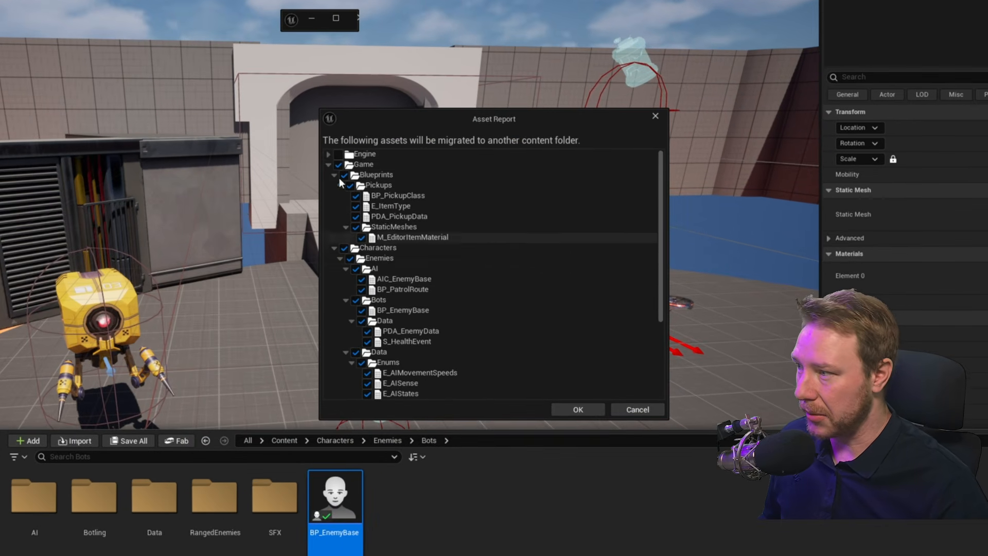
Review the dependent assets in the BP_EnemyBase migration report and cancel the migration.
scroll(393, 231, down, 5)
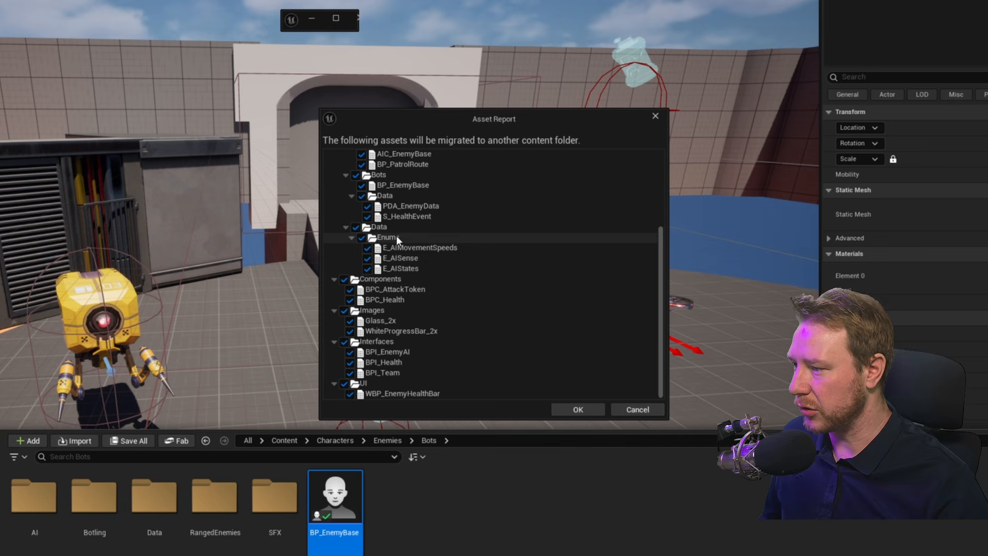
scroll(408, 397, up, 3)
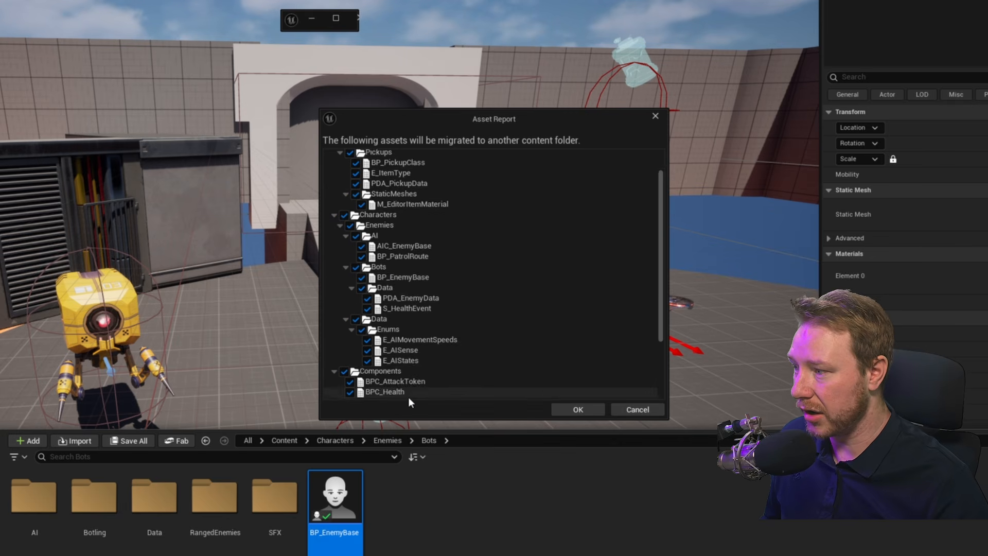
scroll(408, 397, up, 1)
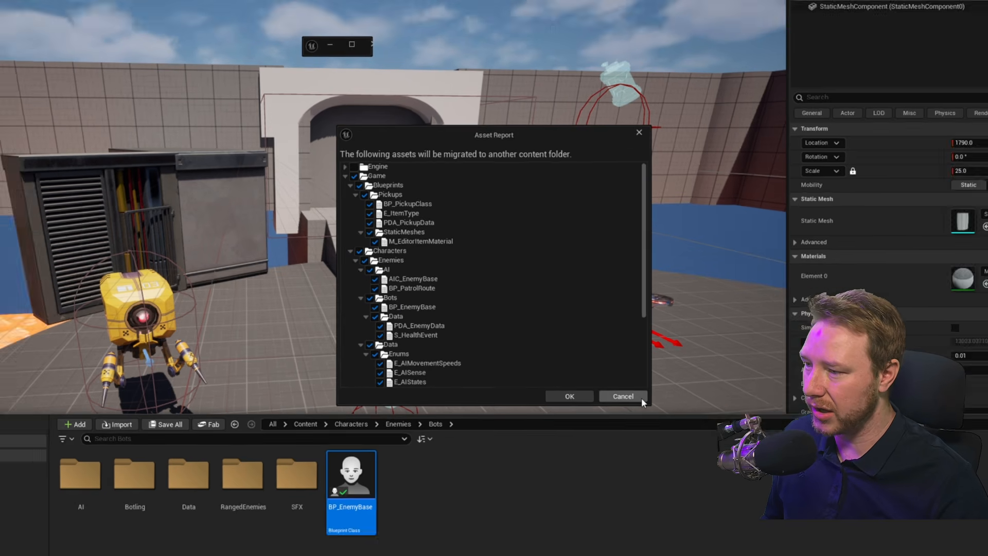
click(639, 410)
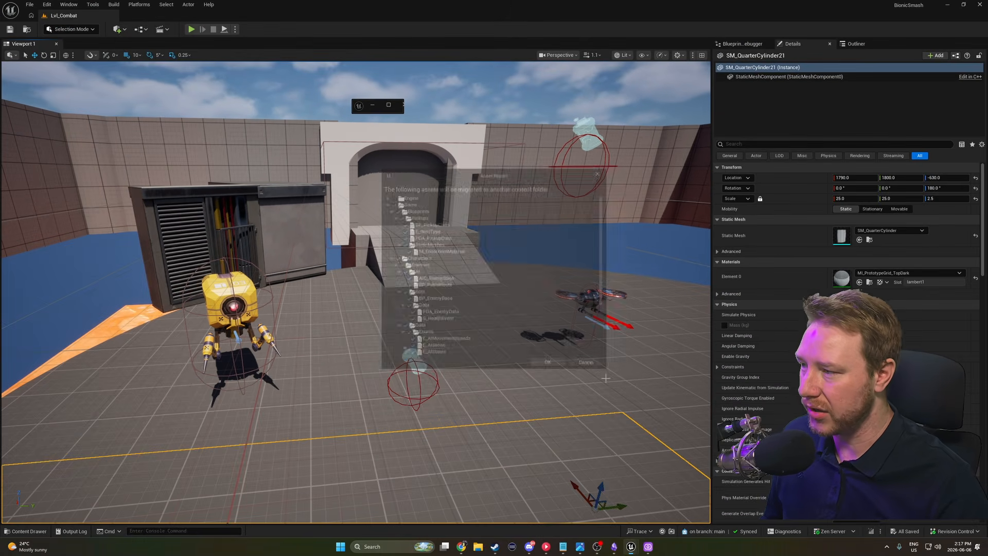
Return to the root Content folder and check the display option that shows Developers content.
key(ctrl+space)
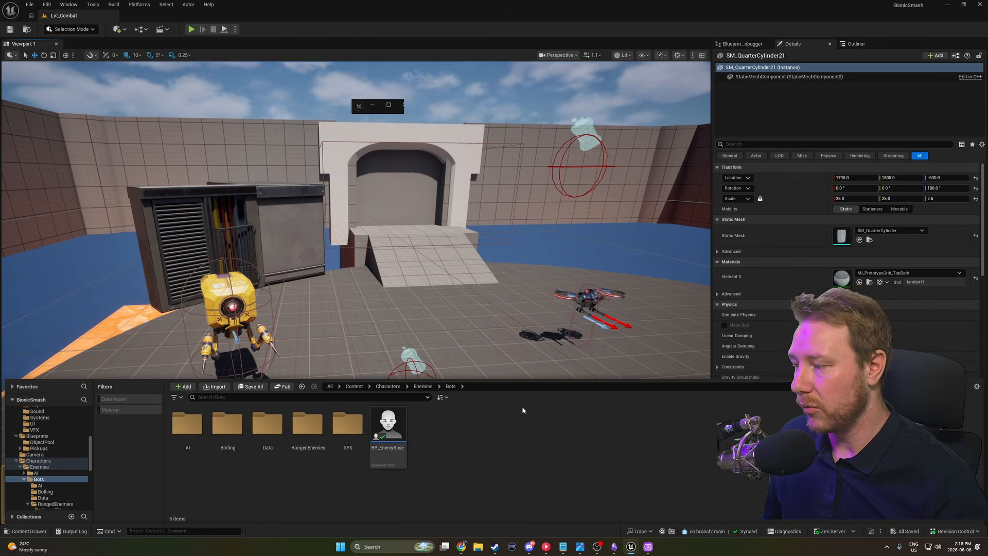
click(355, 386)
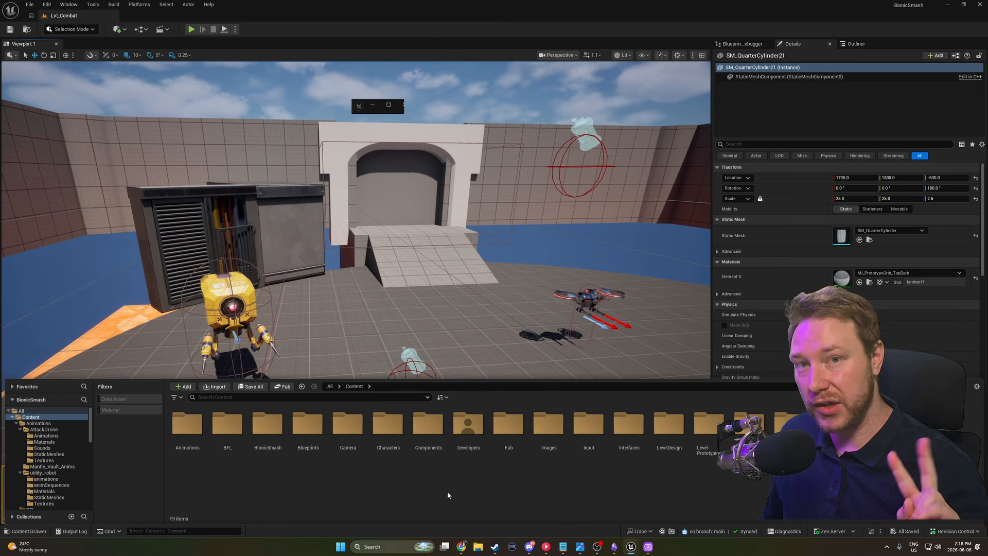
click(471, 437)
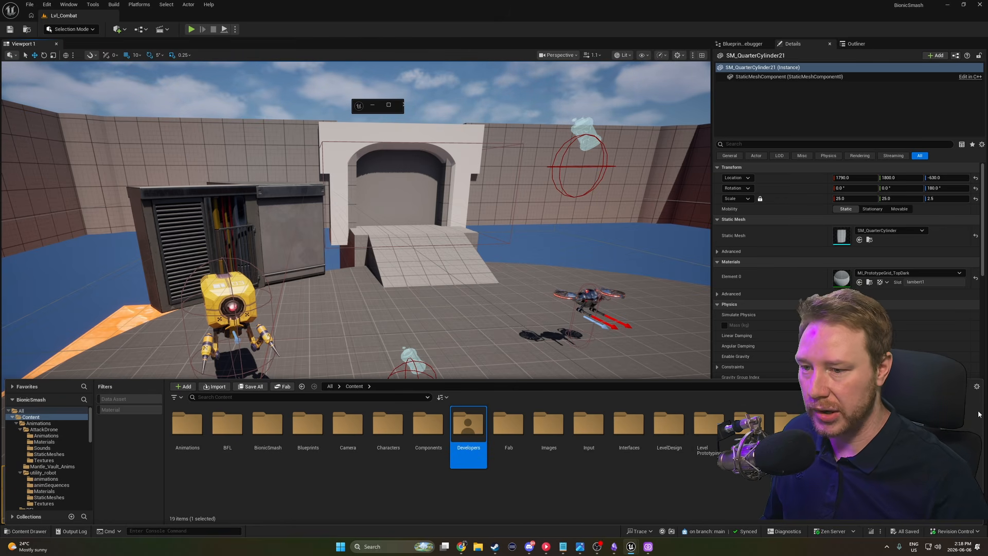
click(977, 386)
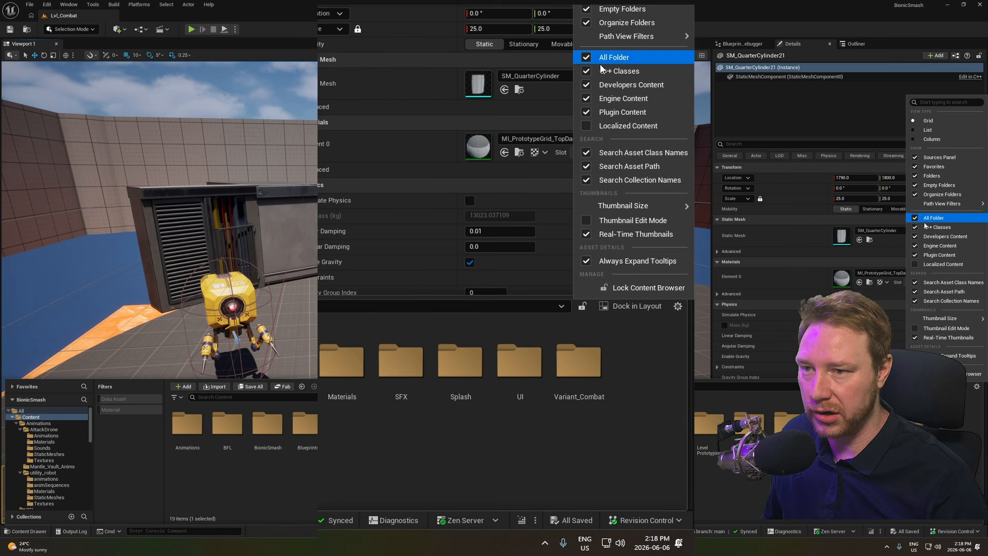
click(549, 466)
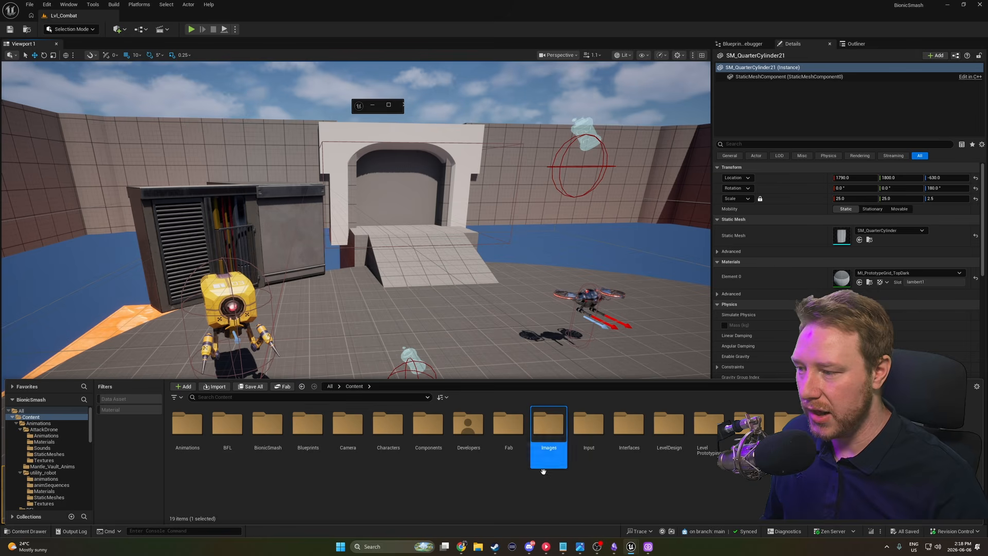
Look inside the Developers folder and one developer's personal subfolder, and return to the root Content folder.
double_click(473, 440)
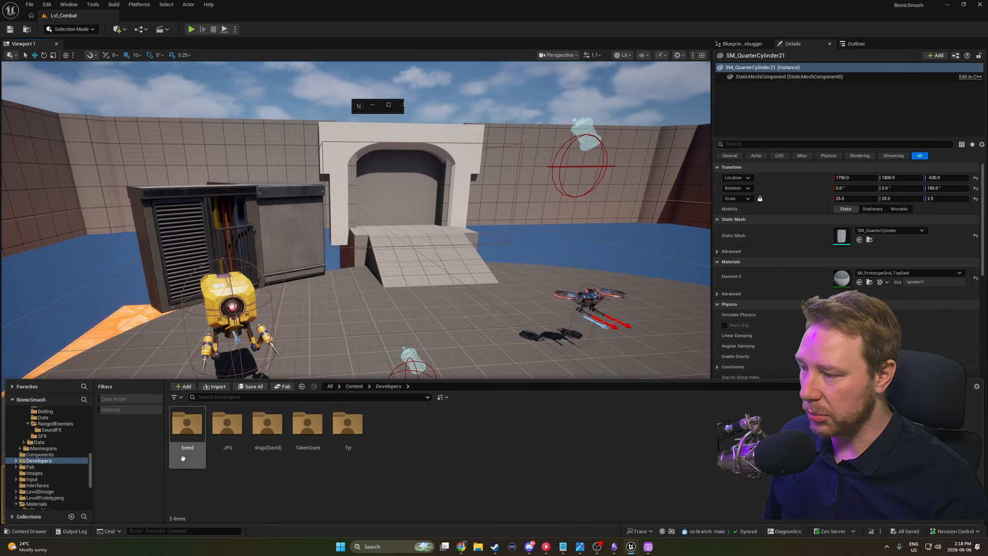
double_click(307, 425)
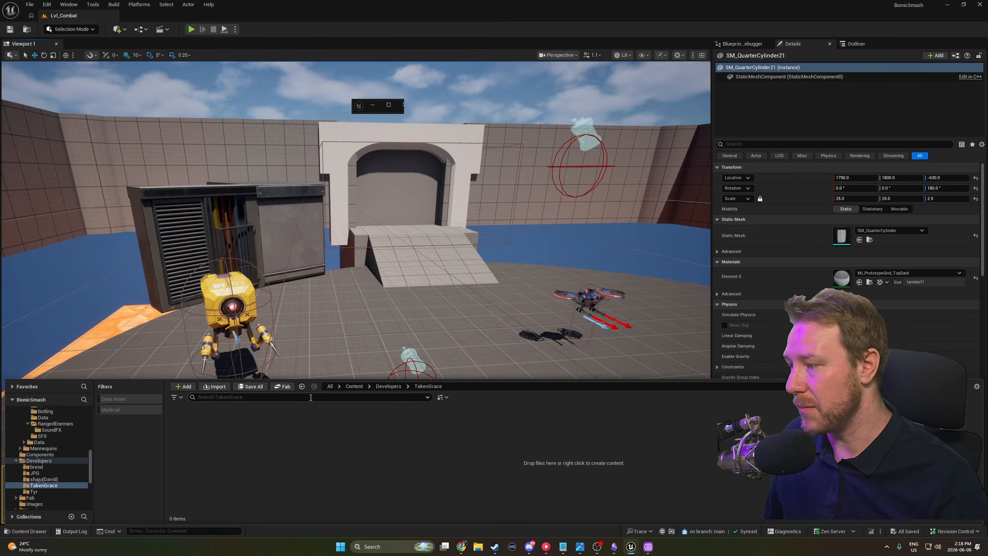
click(354, 386)
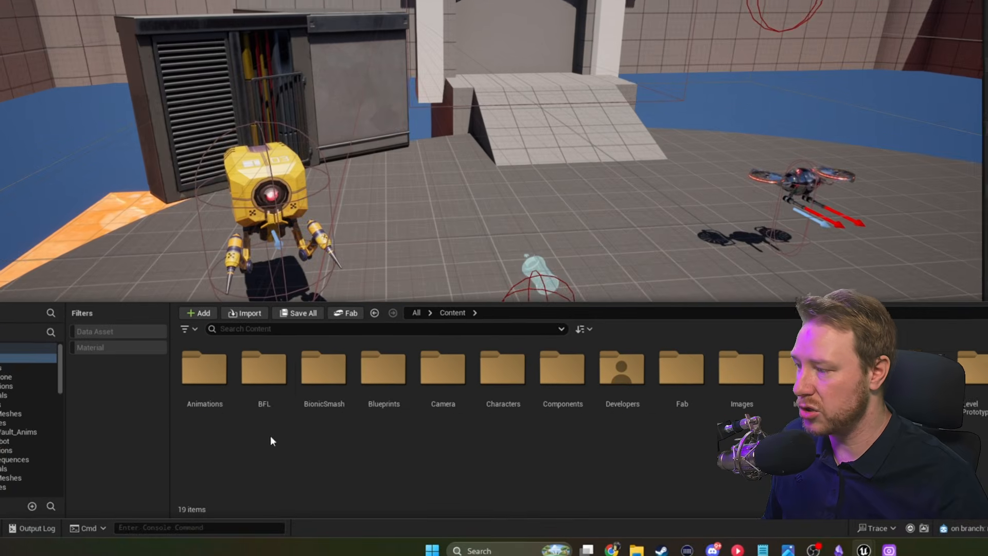
Examine the subfolders of the BionicSmash project folder, including Systems, and return to BionicSmash.
click(335, 406)
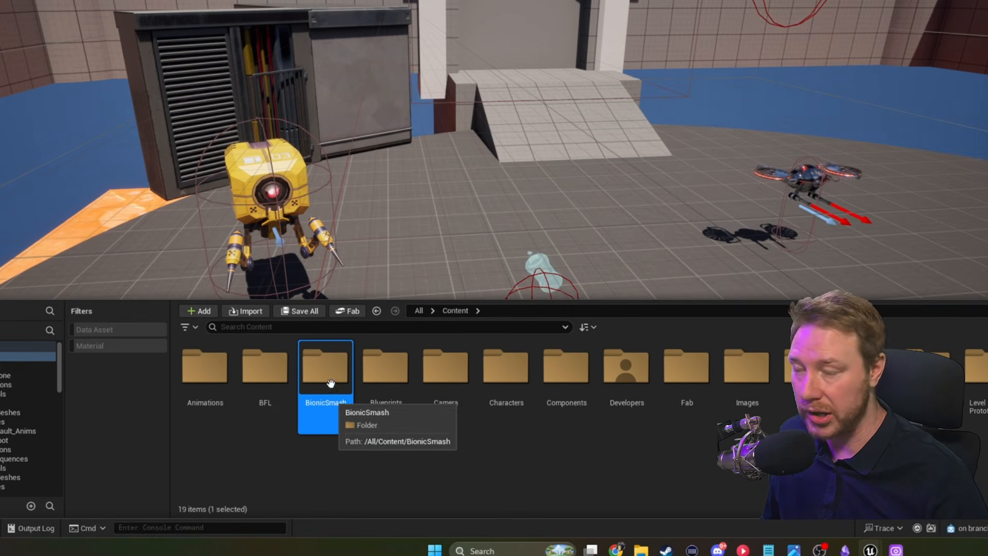
double_click(339, 401)
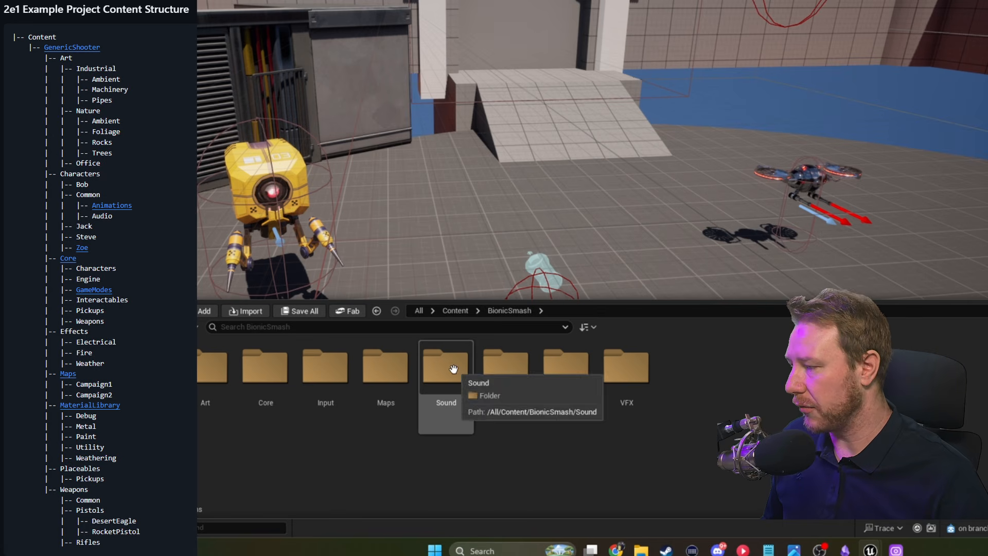
double_click(504, 369)
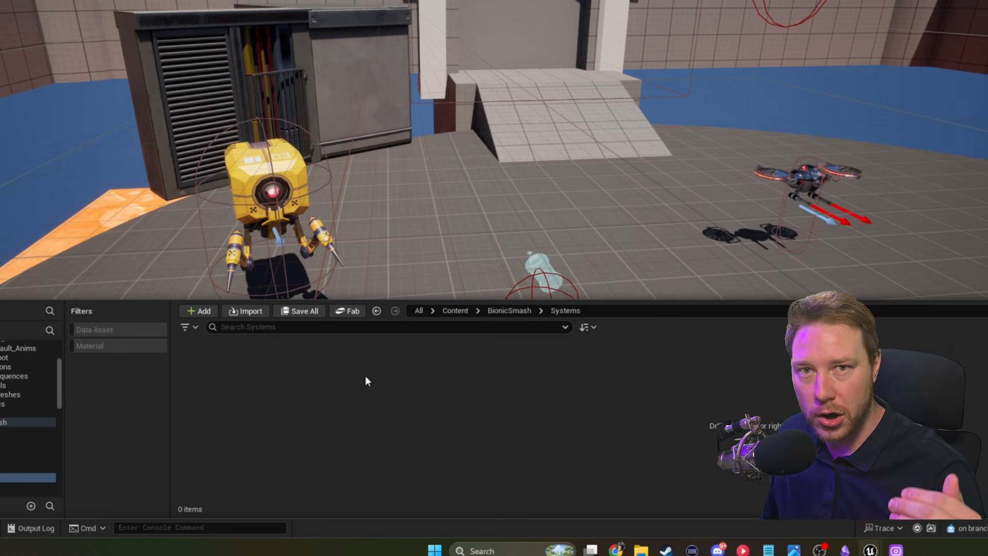
click(511, 311)
Browse the Core folder inside BionicSmash and its Characters subfolder down to Common.
click(265, 367)
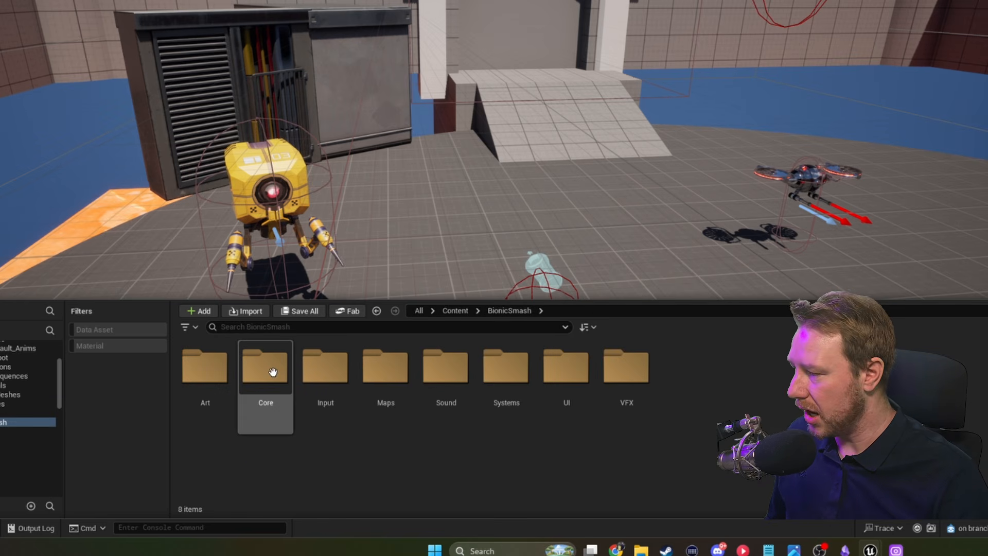
double_click(265, 366)
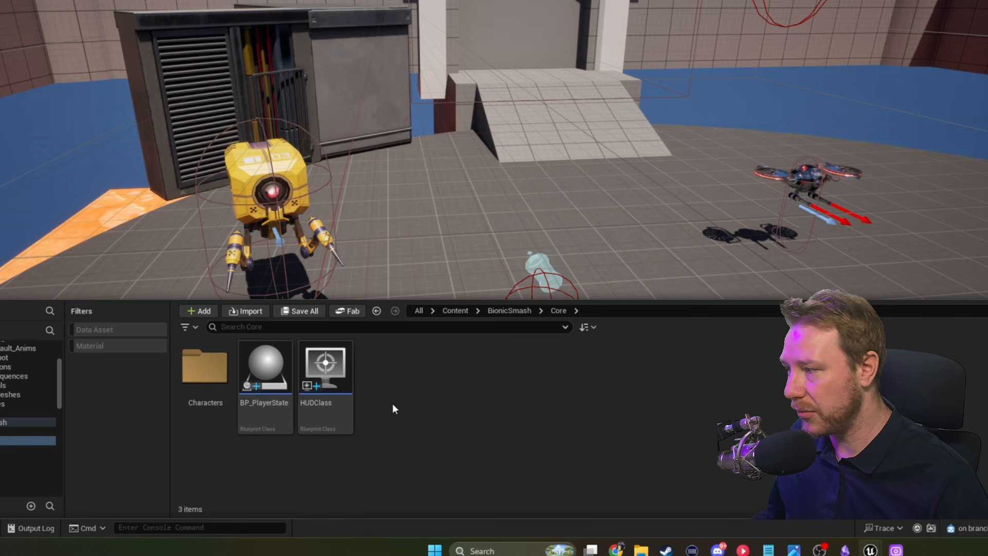
click(210, 372)
double_click(210, 373)
click(223, 367)
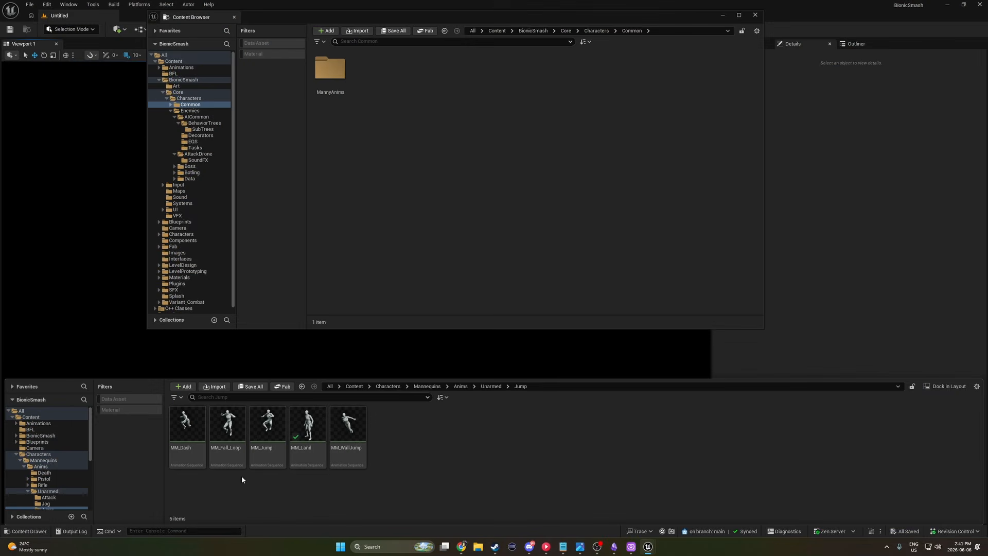
Compare the Mannequins Anims folder and its Death animations with the contents of BionicSmash's Common/MannyAnims folder.
click(456, 387)
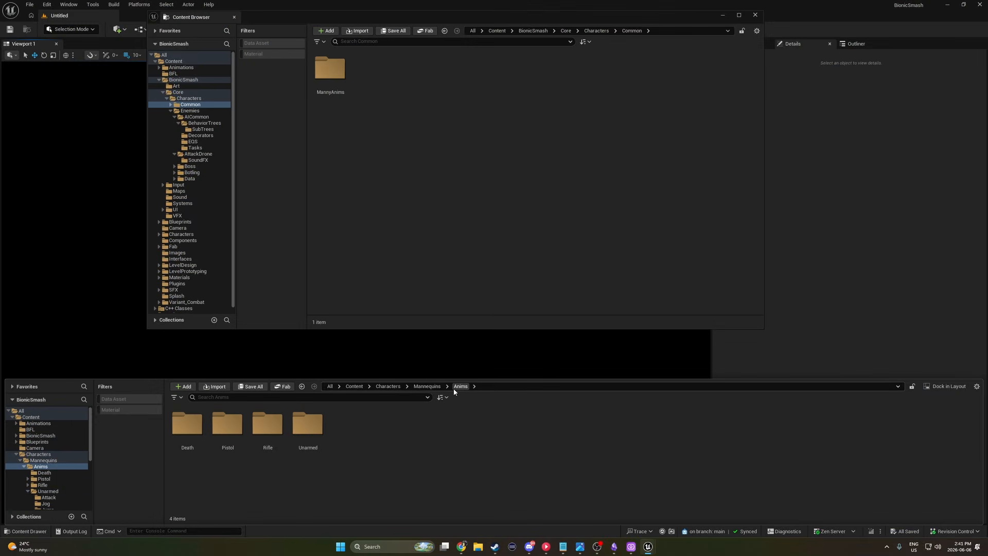
double_click(188, 424)
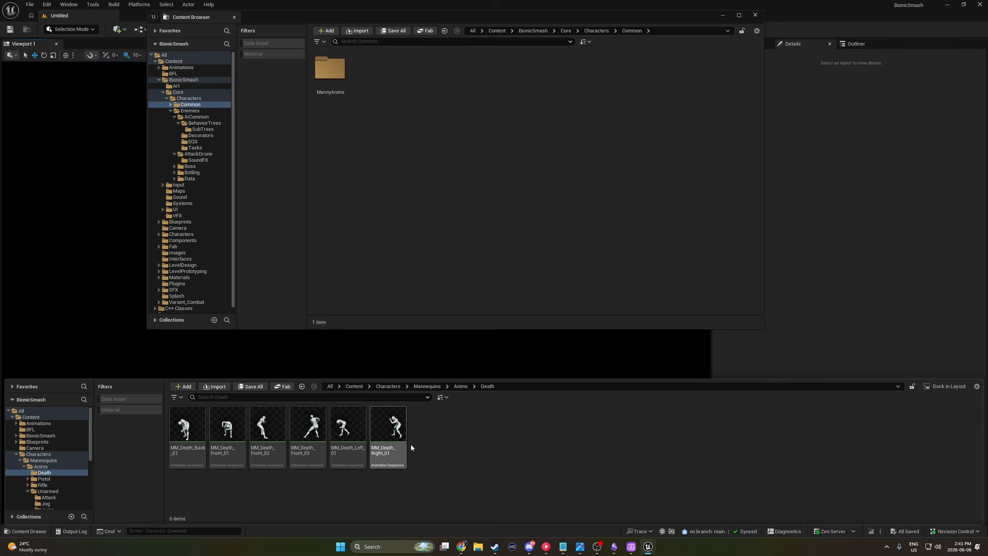
click(450, 386)
double_click(330, 69)
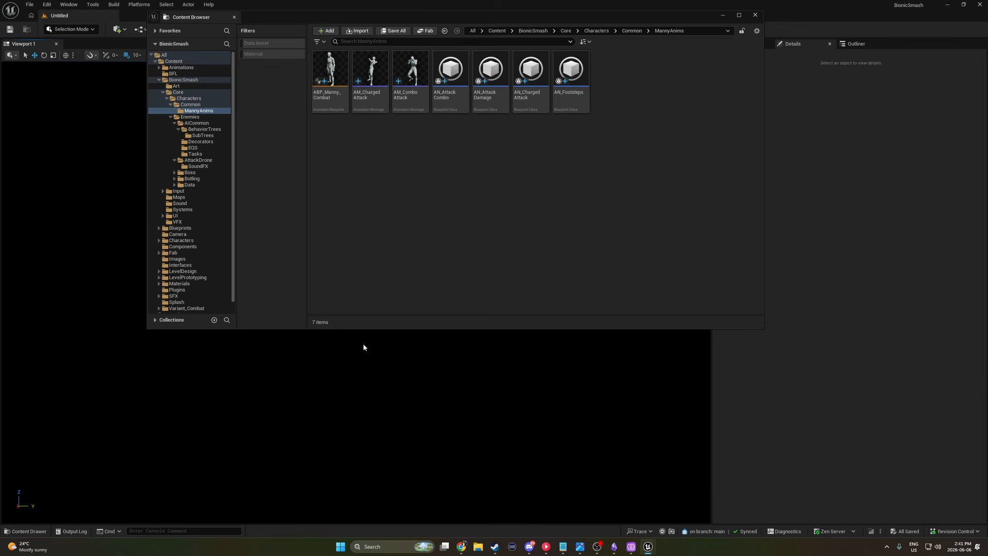
key(ctrl+space)
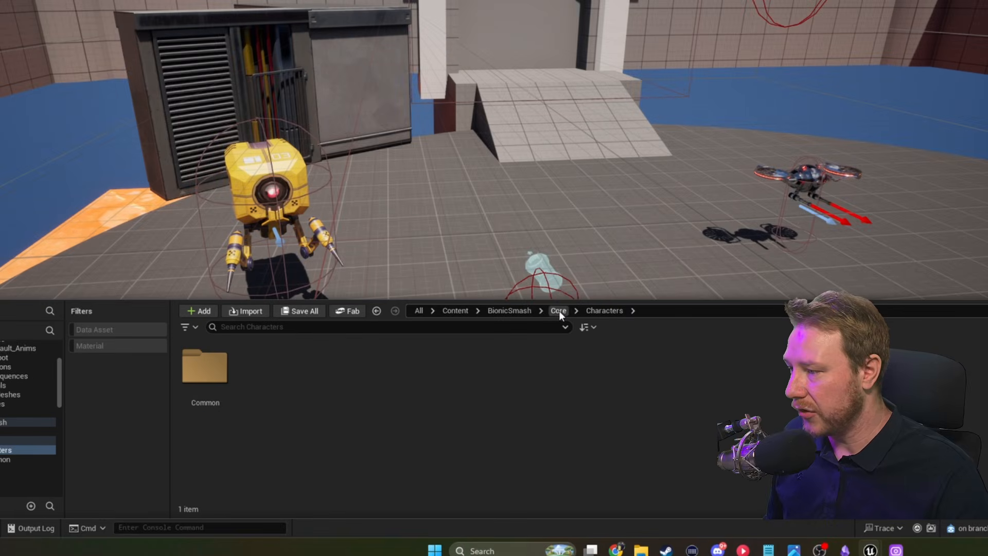
Go back from Core to the Content root, look over the Variant_Combat folder, and return to Content.
click(559, 311)
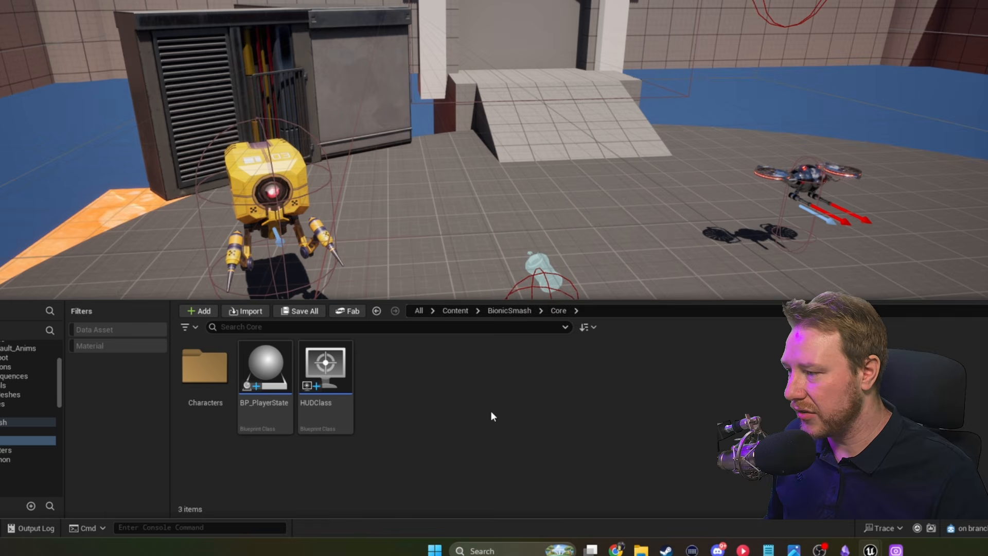
click(489, 315)
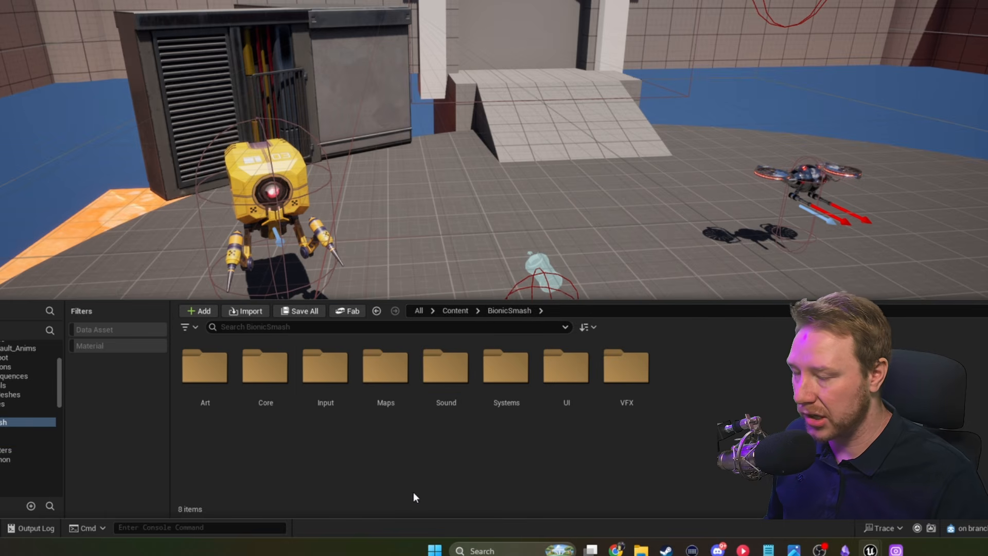
click(447, 311)
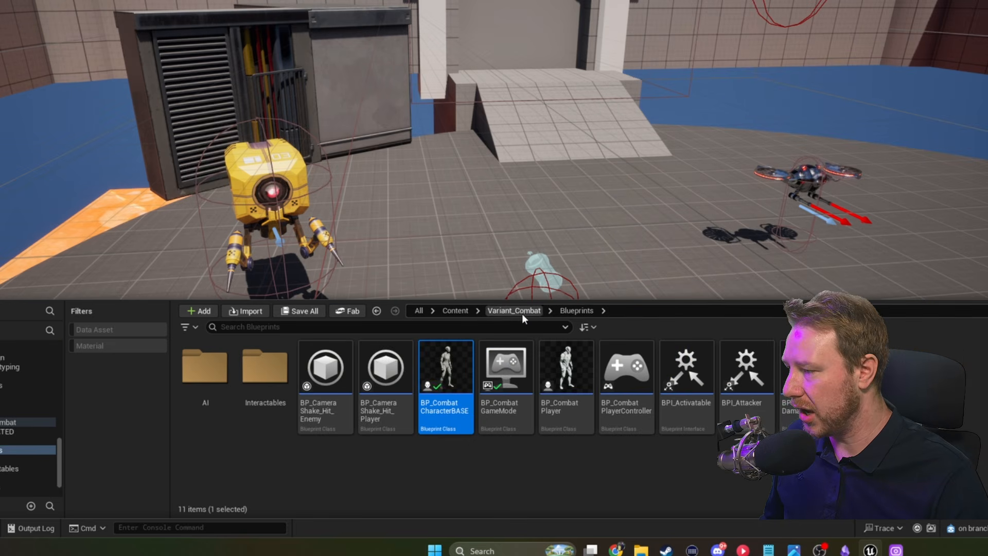
click(521, 311)
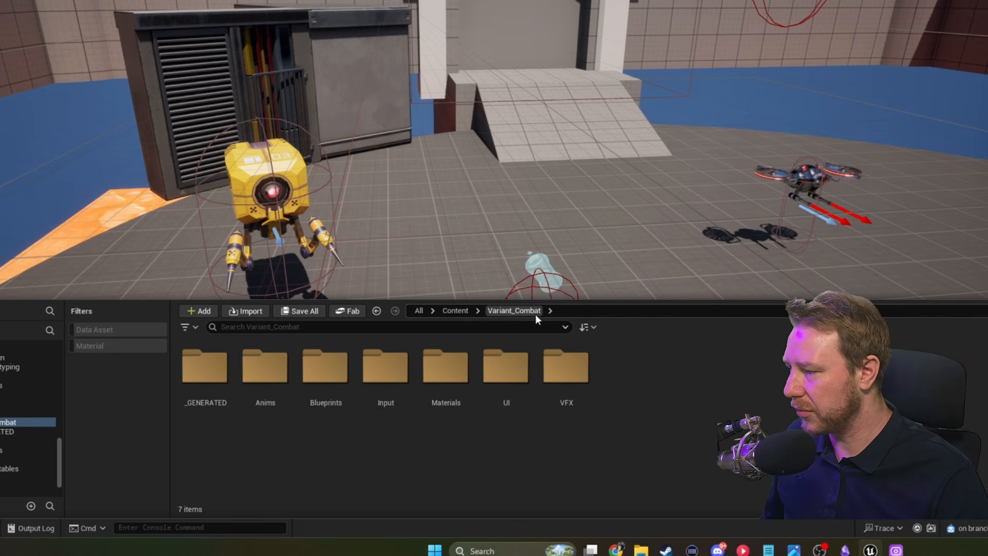
click(464, 311)
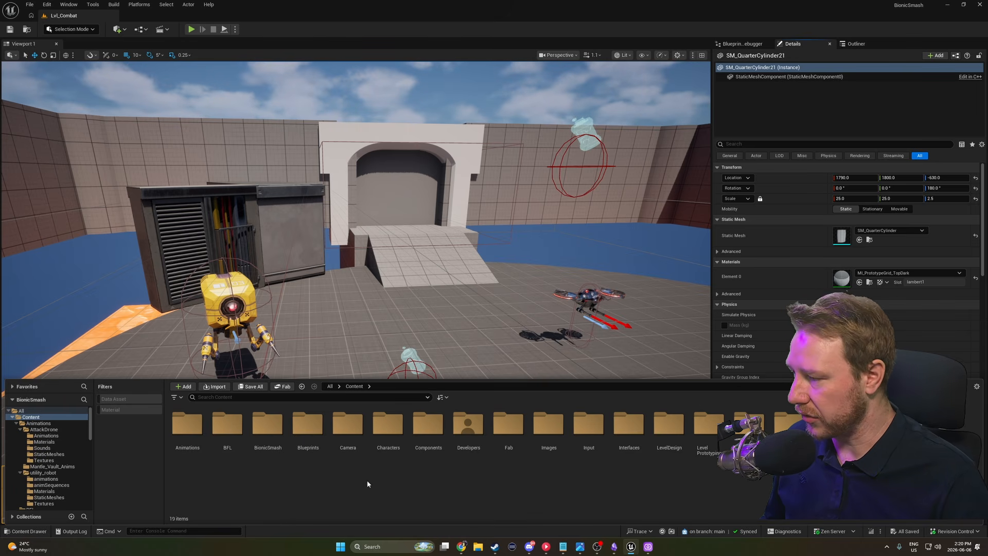
Open BionicSmash in a separate Content Browser window, move the window up over the viewport, and open the Input folder.
right_click(274, 419)
double_click(274, 420)
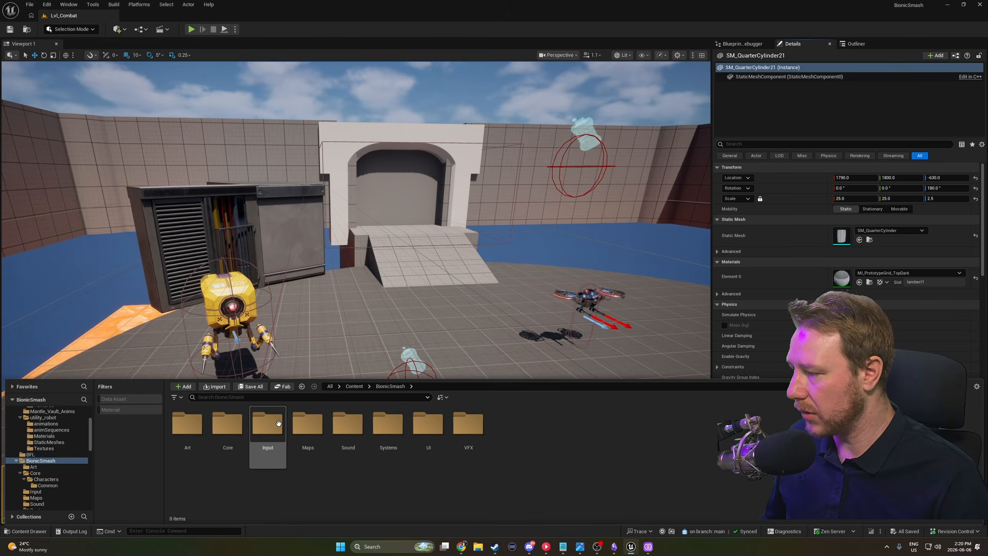
click(958, 386)
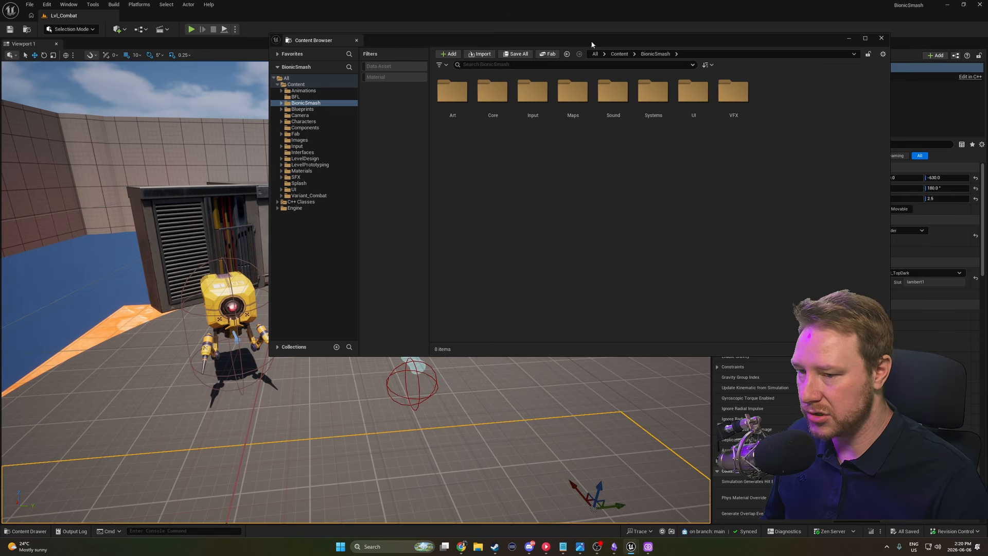
drag(765, 42, 670, 0)
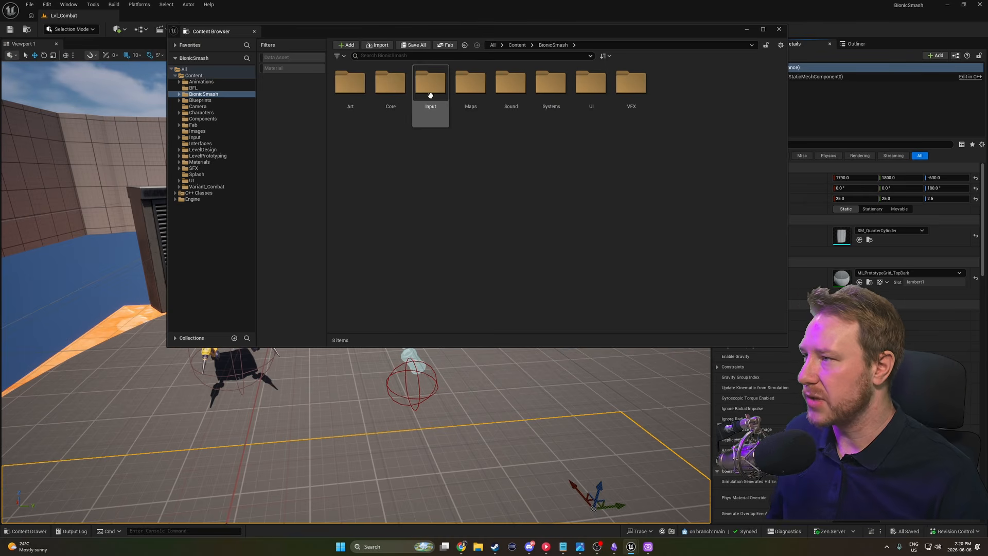
double_click(430, 96)
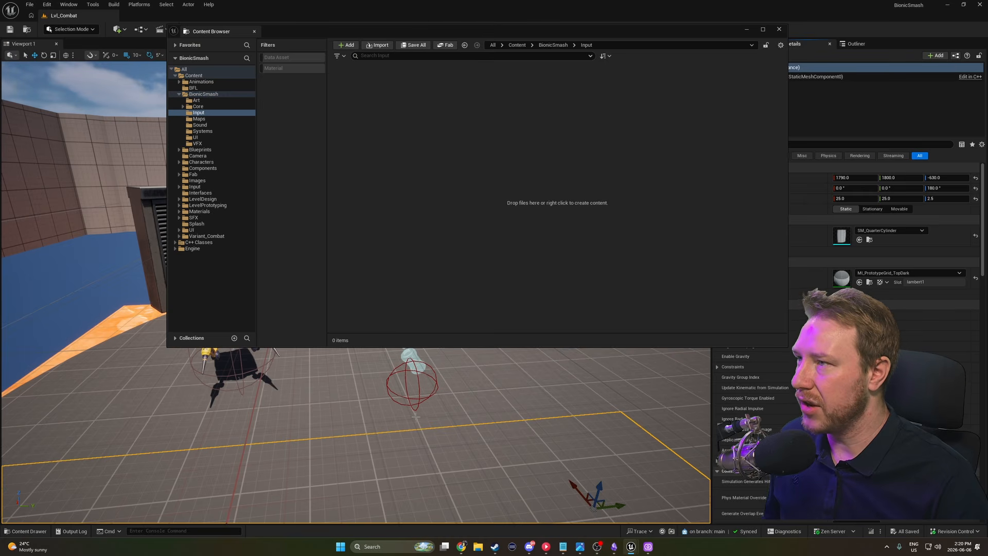
Move the Actions and Touch folders, IMC_Default, IMC_Locomotion and IMC_MouseLook from Content/Input into BionicSmash/Input.
key(ctrl+space)
click(354, 387)
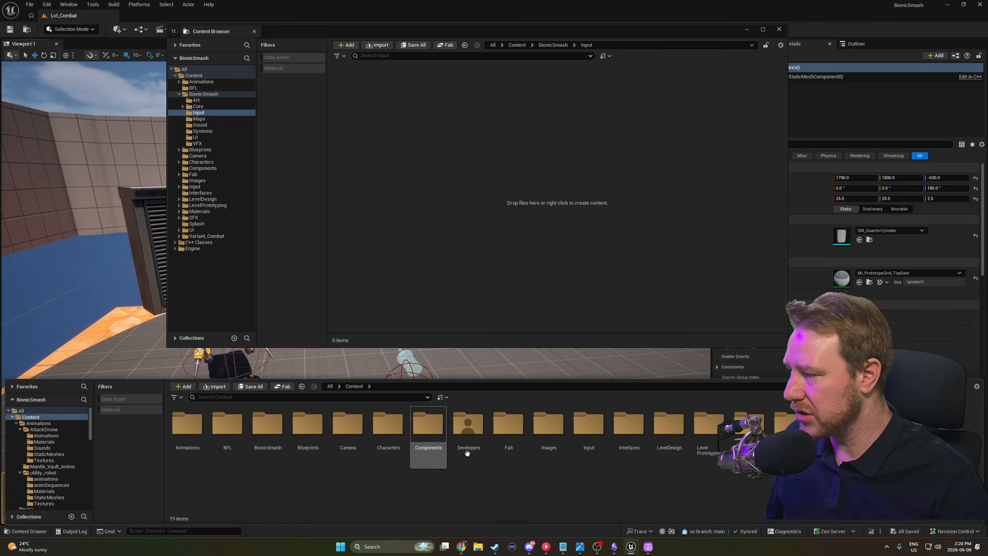
double_click(589, 431)
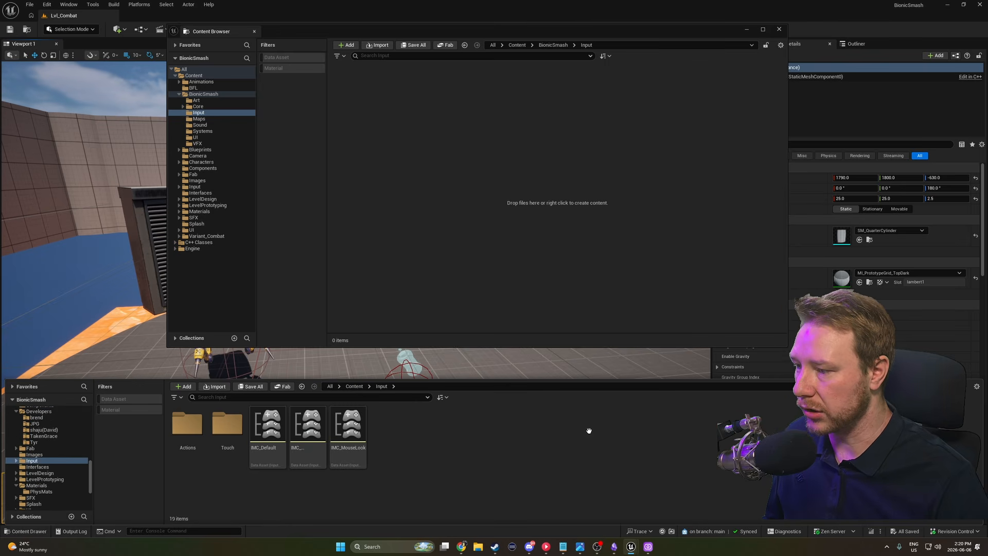
click(188, 427)
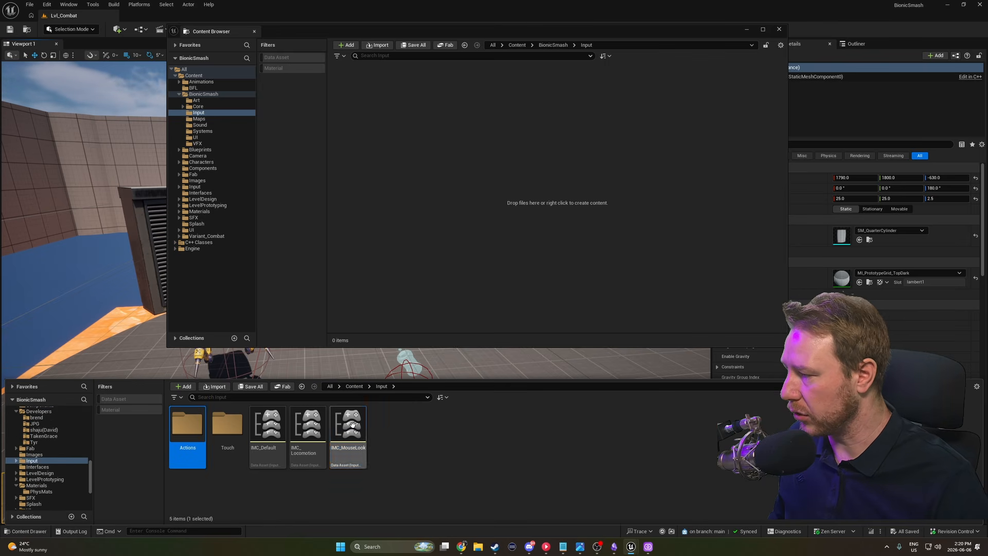
shift+click(349, 427)
drag(348, 427, 467, 112)
drag(445, 183, 466, 112)
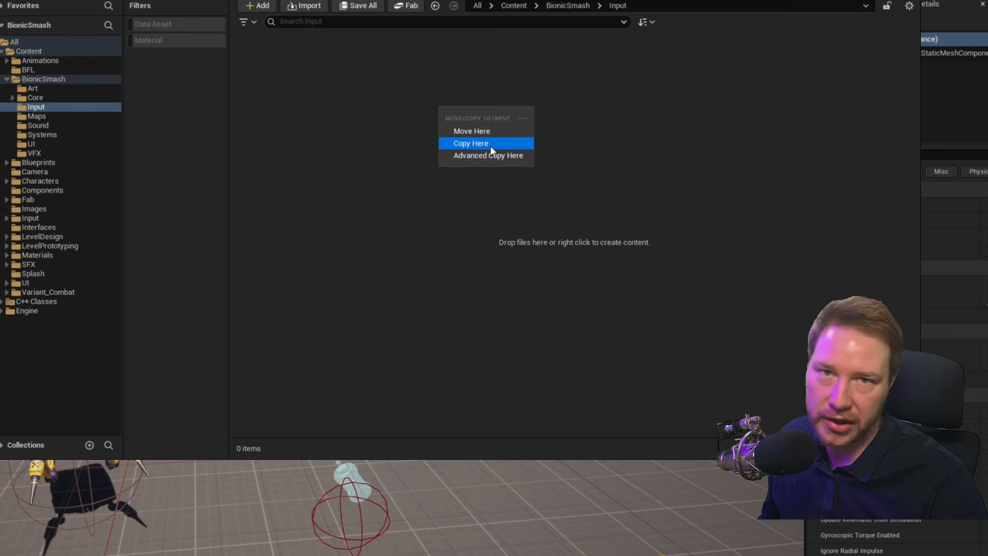
click(477, 128)
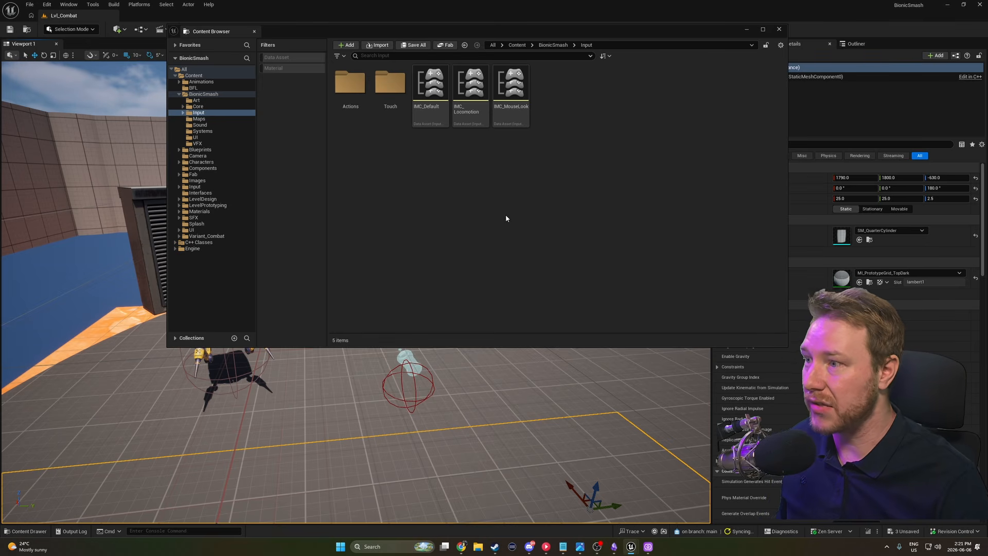
Start deleting the old Input folder in the Content root, review the pending assets and their references, and cancel the deletion.
key(ctrl+space)
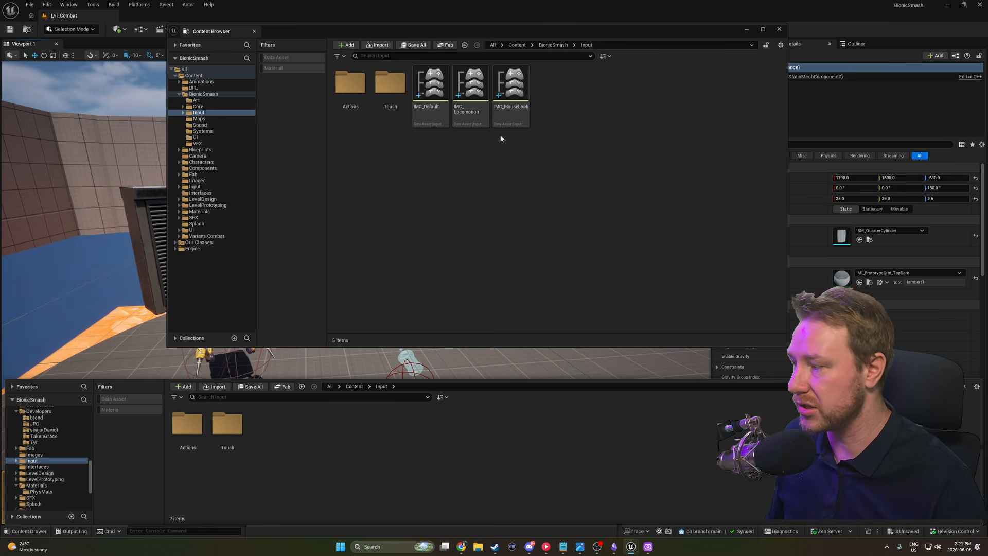
click(354, 386)
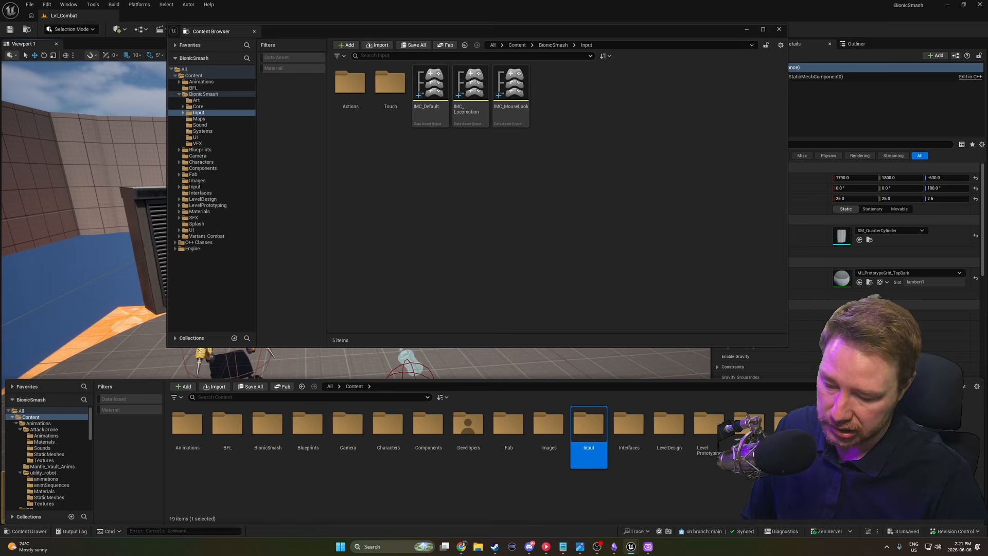
key(Delete)
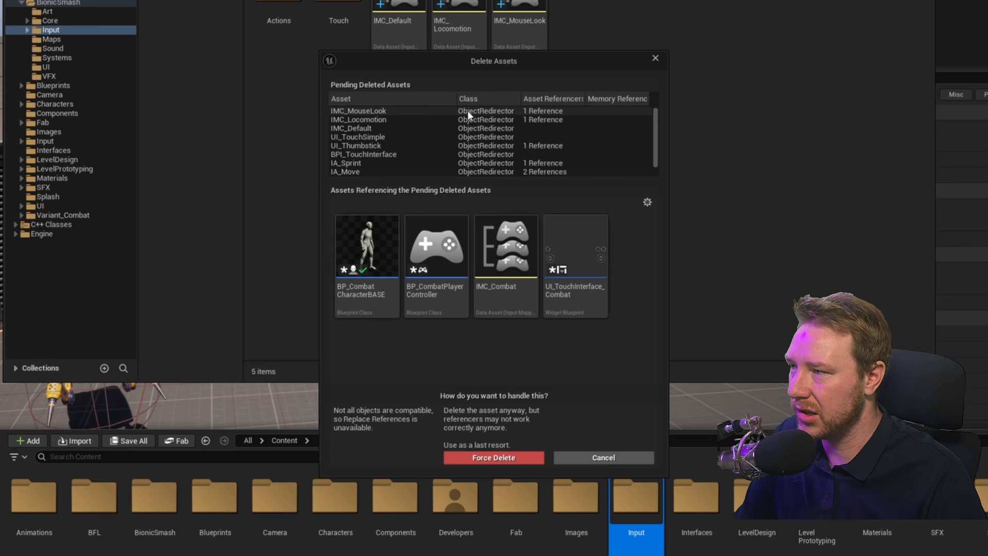
scroll(496, 111, down, 2)
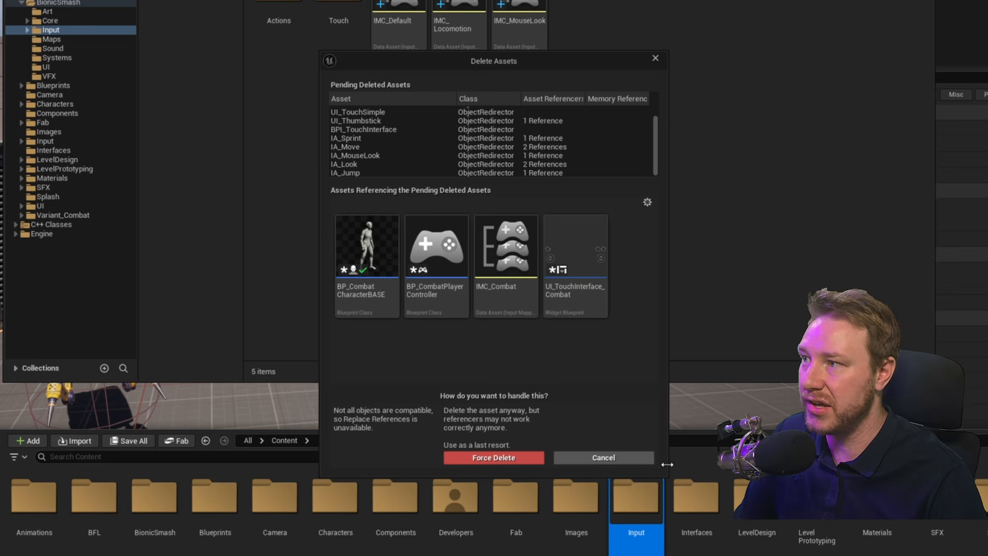
click(655, 58)
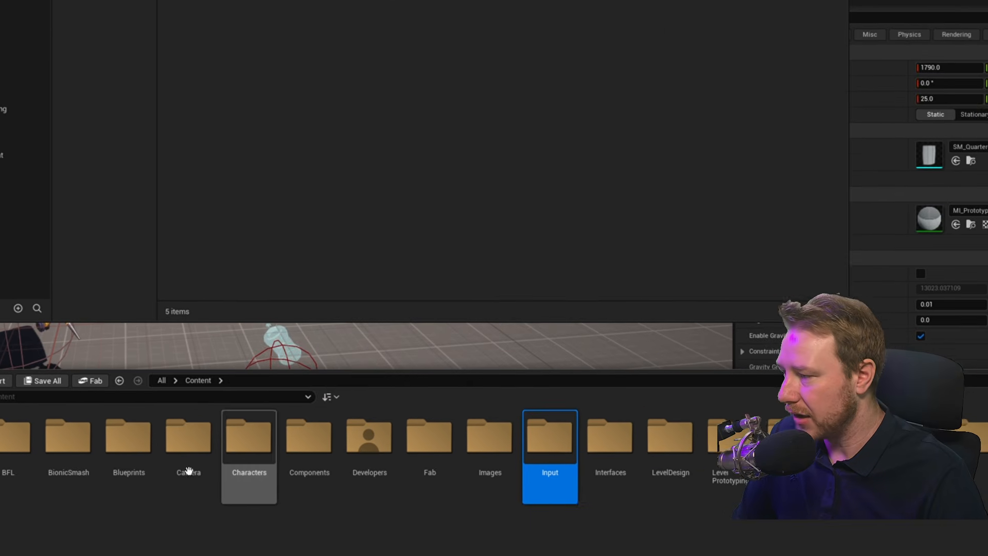
Update the redirector references of the old Content/Input folder and delete its unreferenced redirectors.
right_click(550, 437)
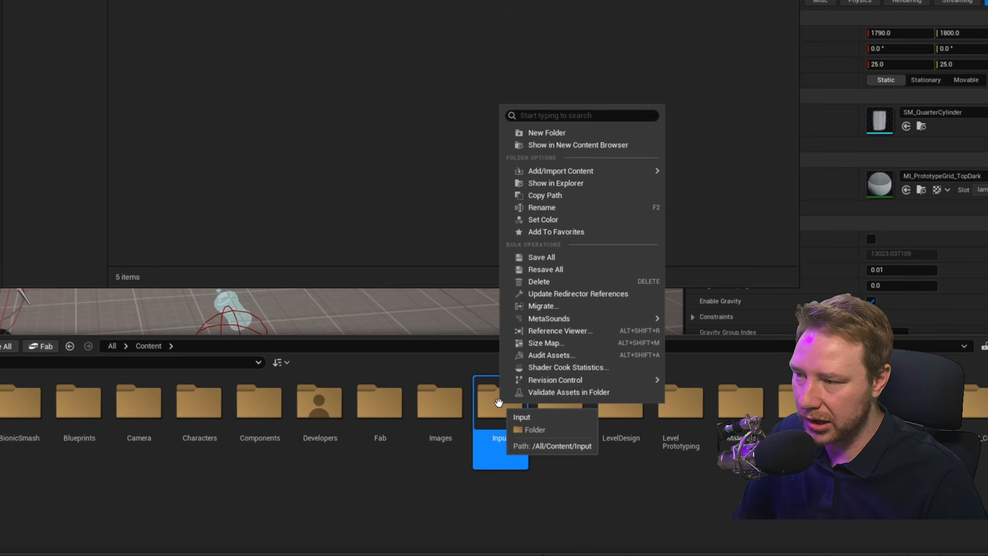
click(625, 293)
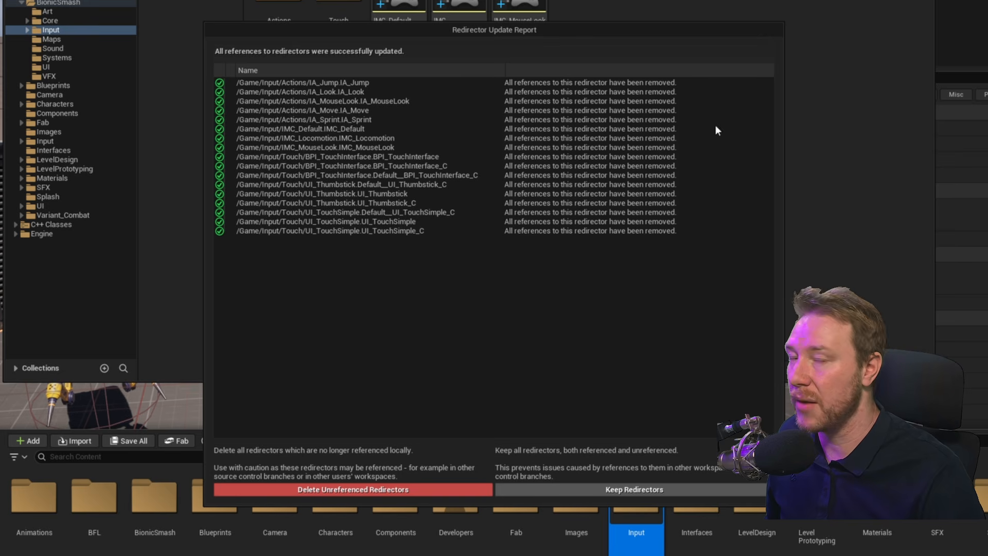
click(416, 489)
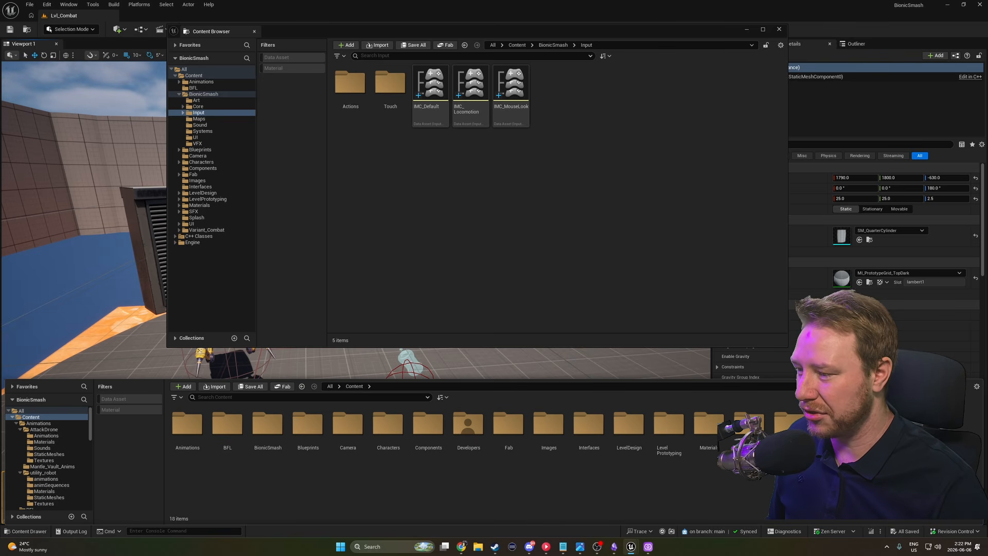
Move the Assets folder, WBP_EnemyHealthBar and WBP_MasterHUD from Content/UI into BionicSmash/UI.
double_click(830, 428)
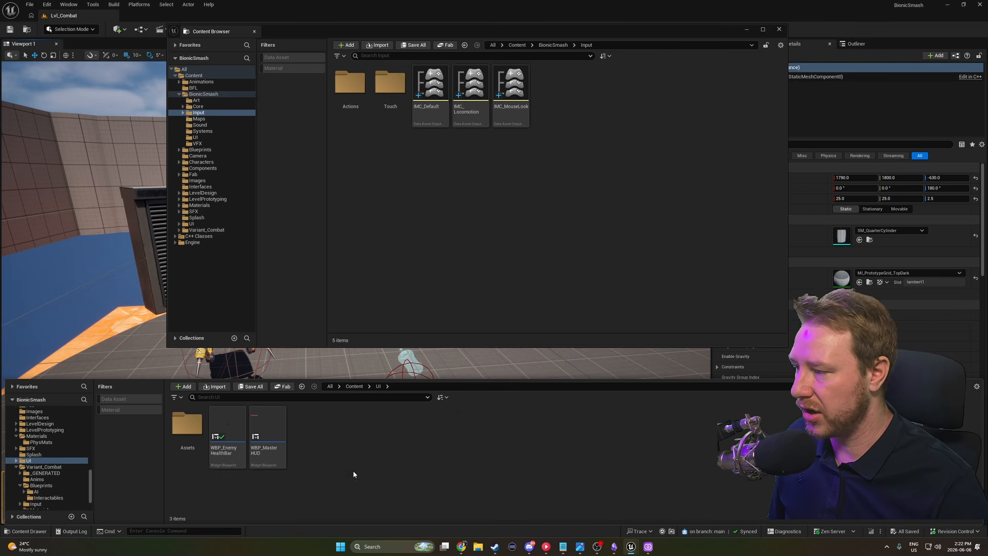
key(ctrl+a)
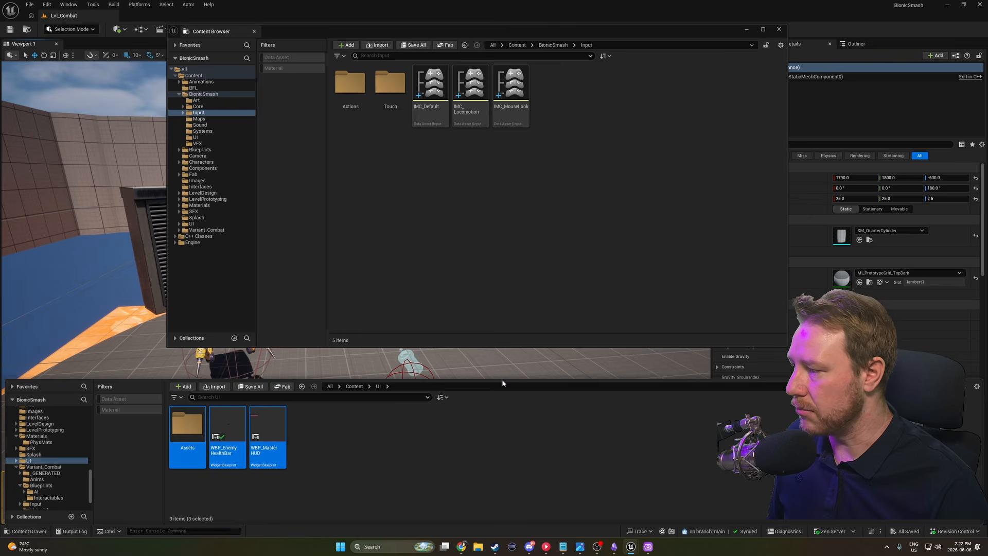
click(553, 46)
double_click(591, 85)
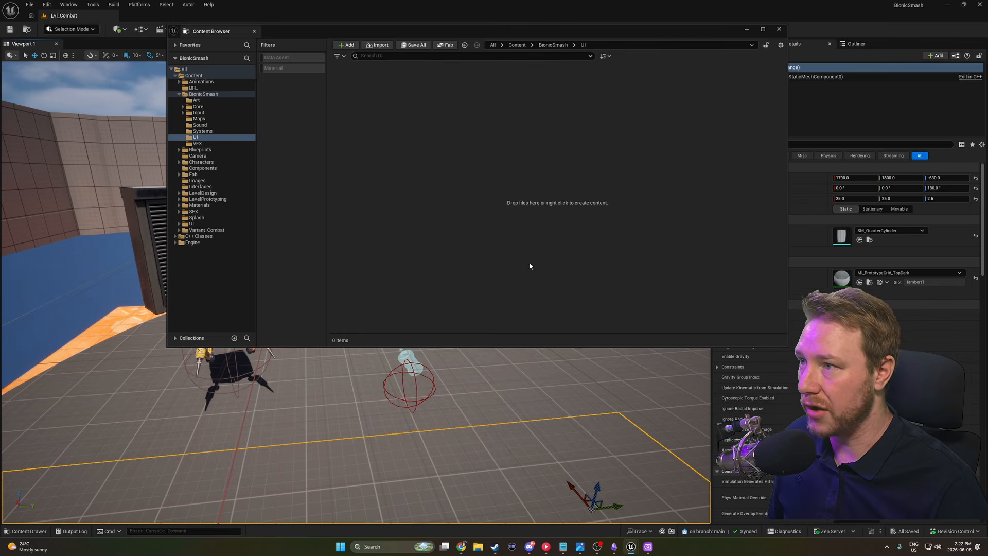
key(ctrl+space)
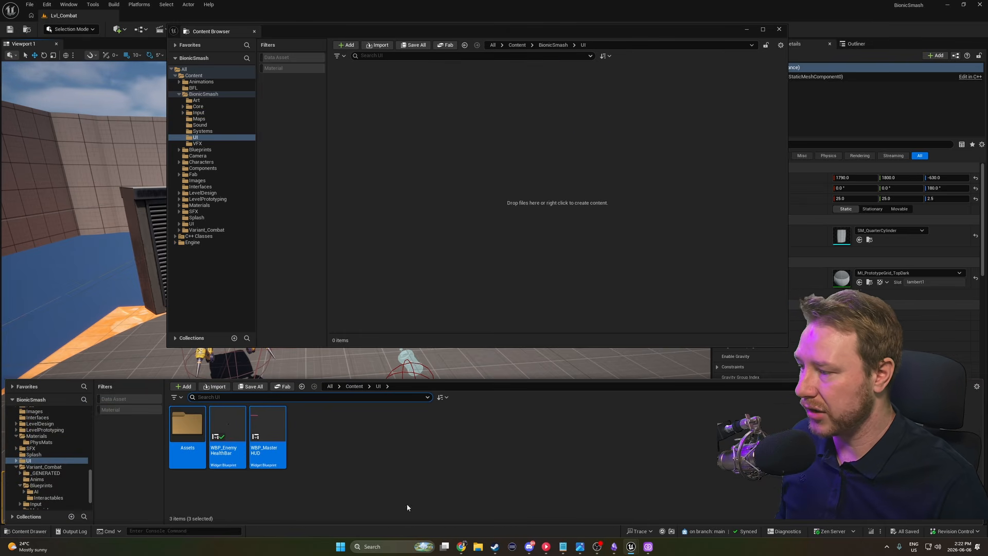
drag(230, 448, 439, 166)
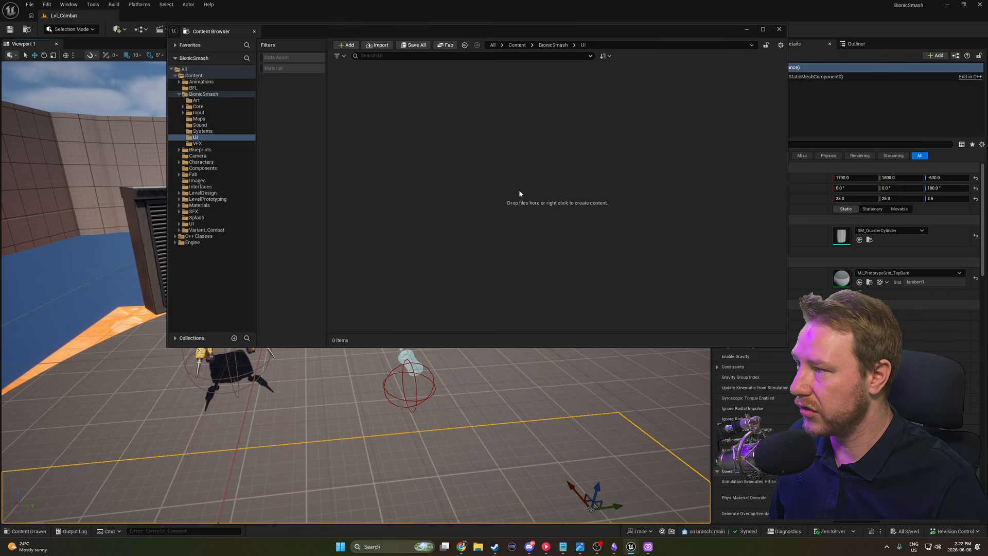
click(482, 183)
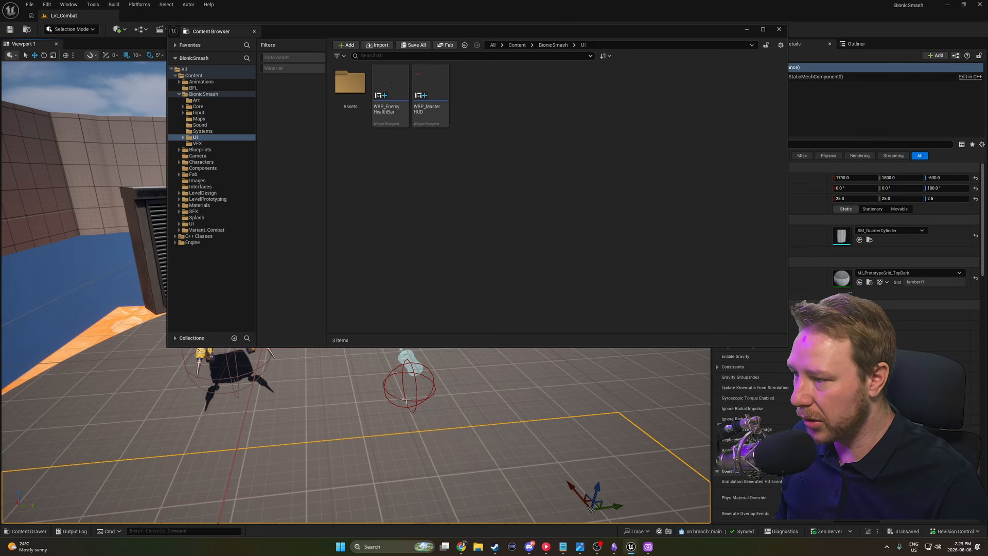
Return to the Content root and update the redirector references of the old UI folder.
key(ctrl+space)
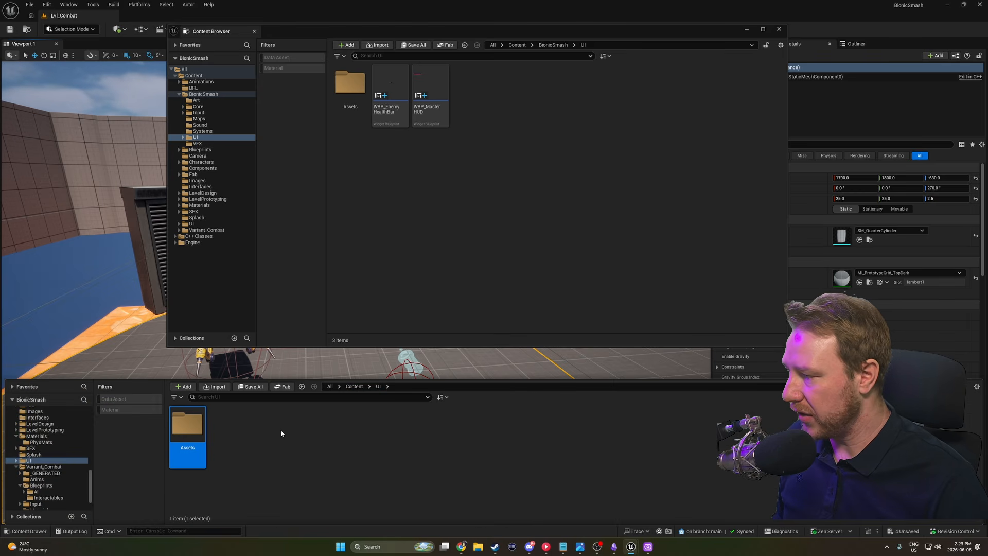
click(358, 388)
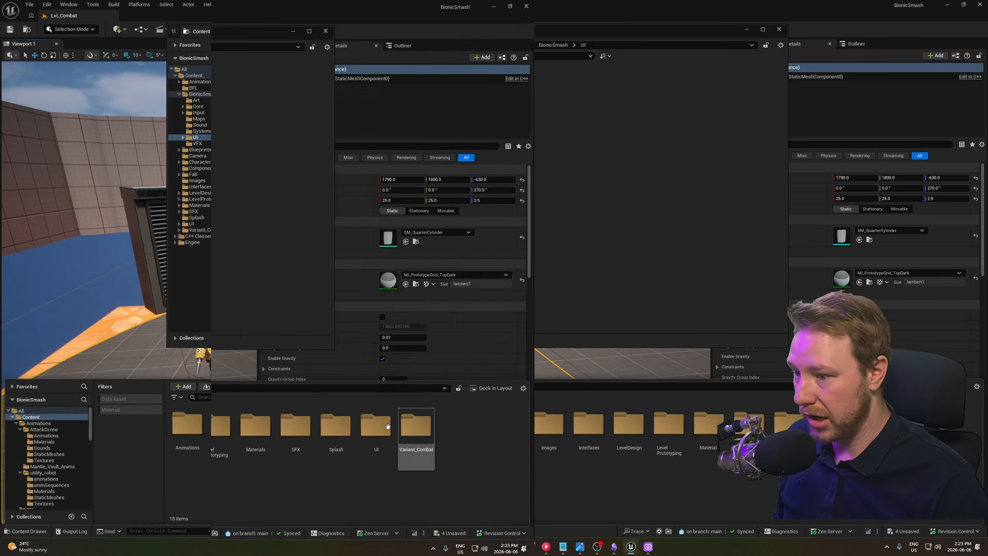
right_click(378, 427)
click(421, 354)
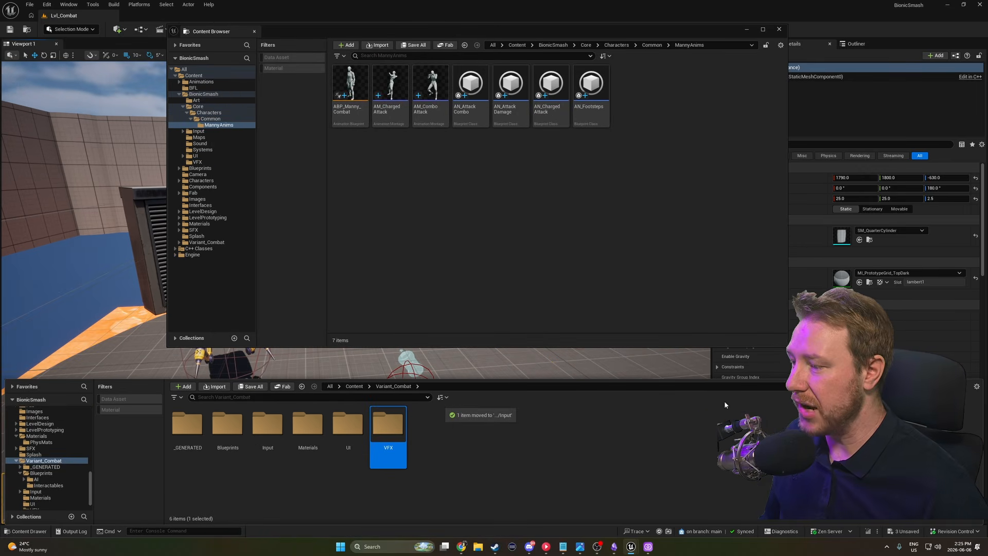
Look through the Fab folder and the BionicSmash folder, returning to the Content root after each.
click(468, 479)
click(354, 386)
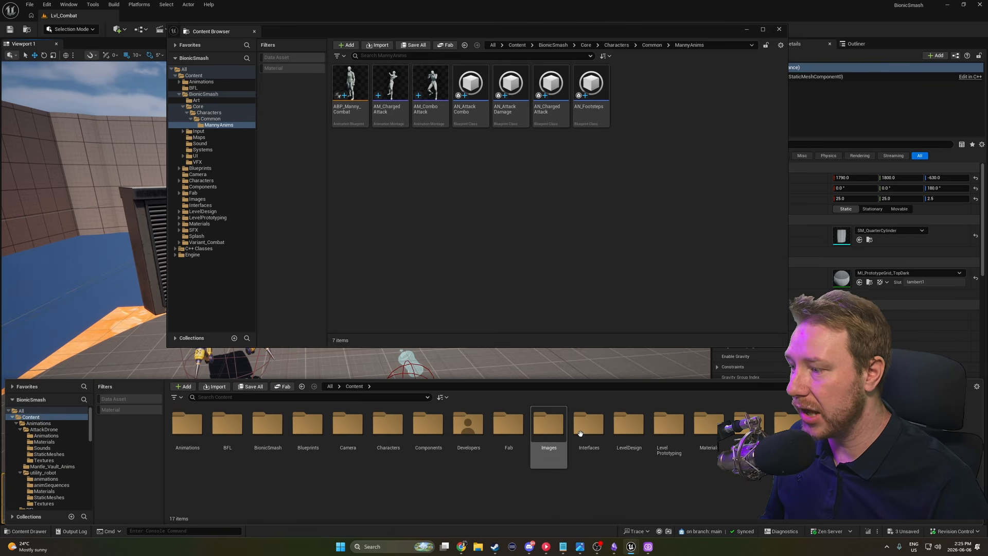
click(509, 429)
double_click(509, 429)
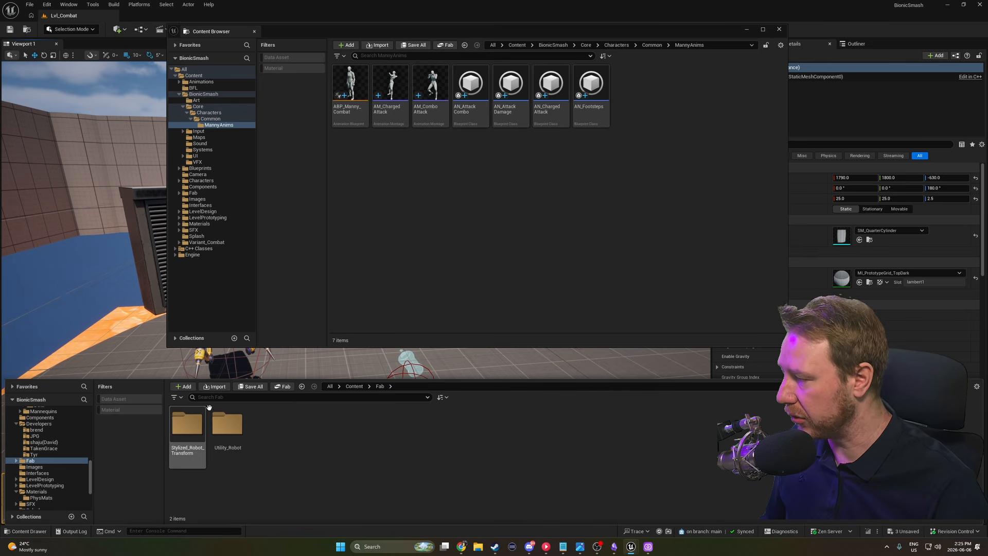
click(353, 387)
double_click(266, 442)
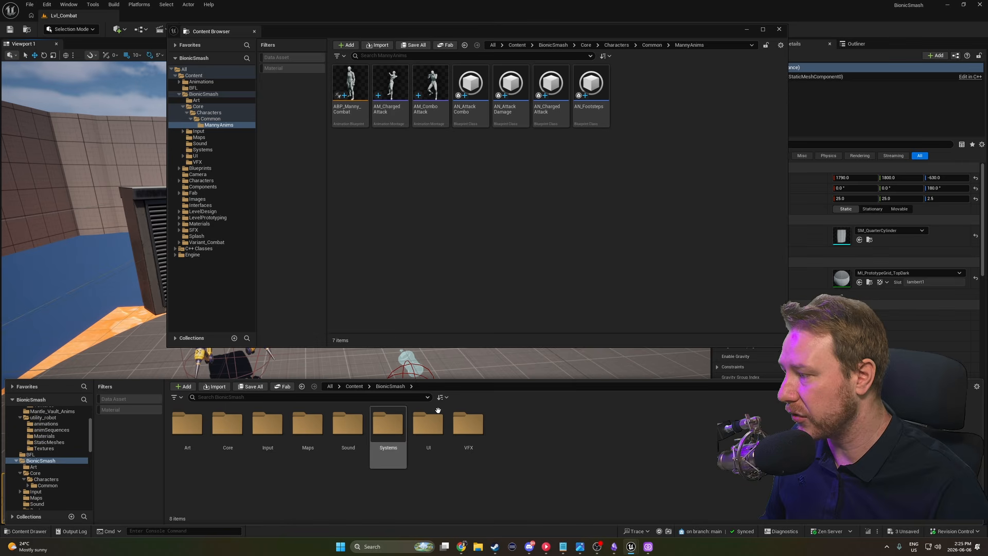
click(354, 386)
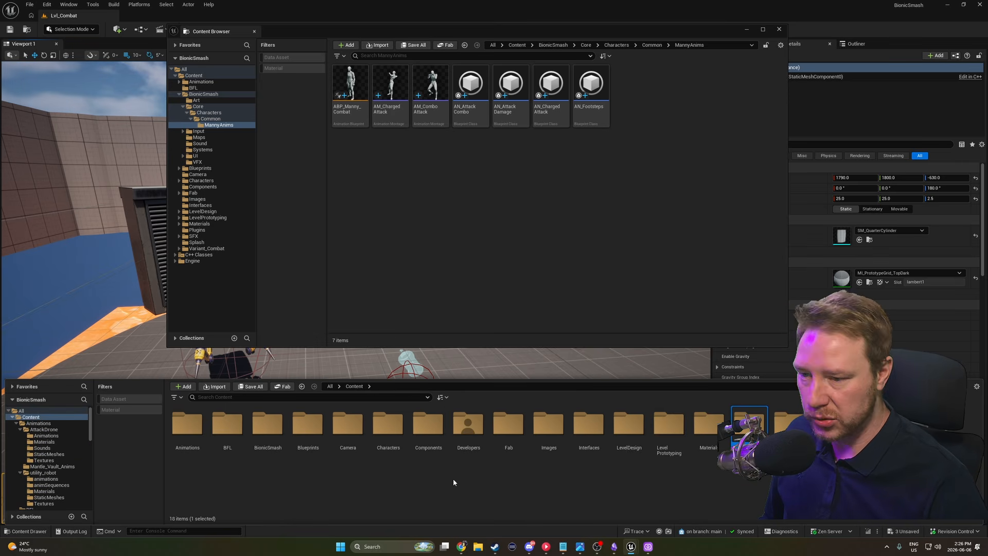
Review BionicSmash's subfolders and the Blueprints inside Variant_Combat, and go back to the Content root.
double_click(268, 427)
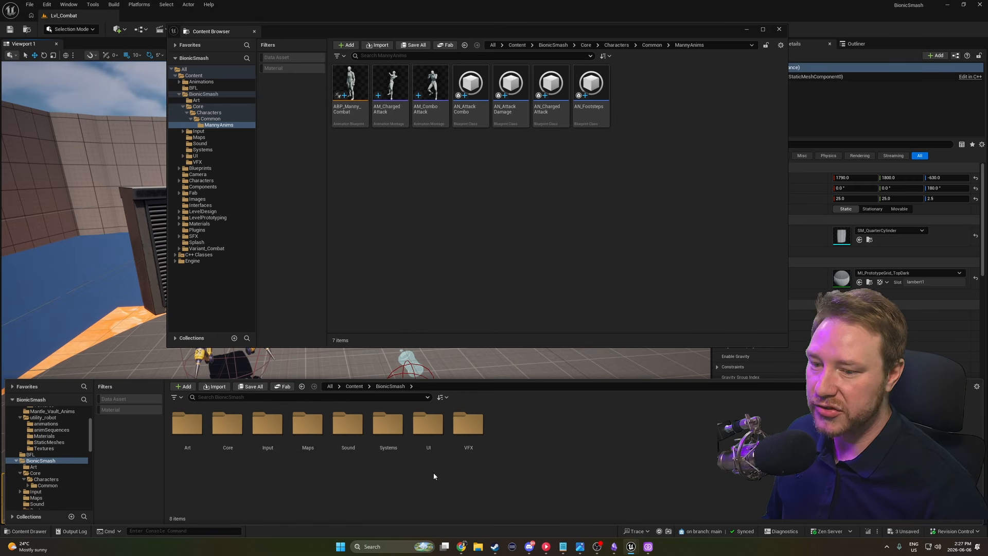
click(354, 386)
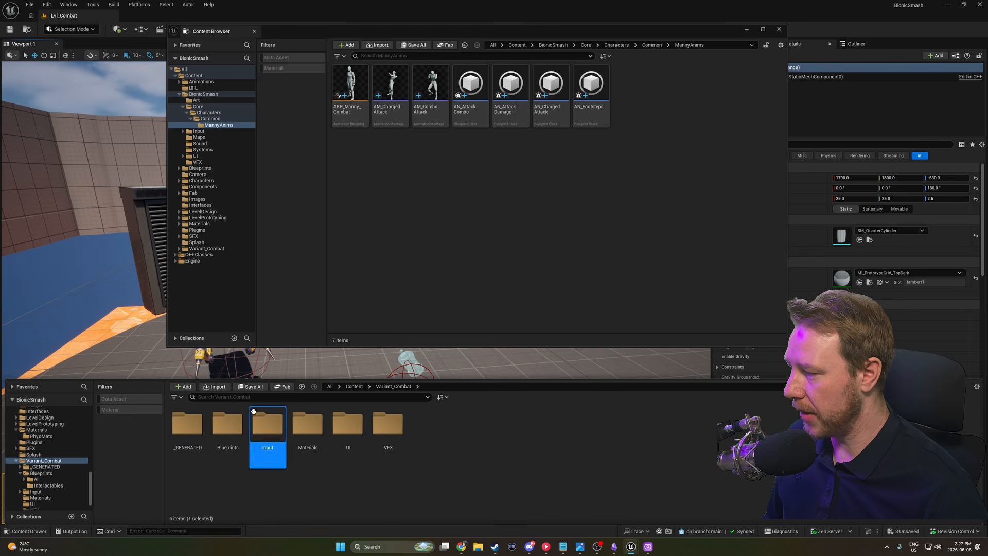
double_click(267, 424)
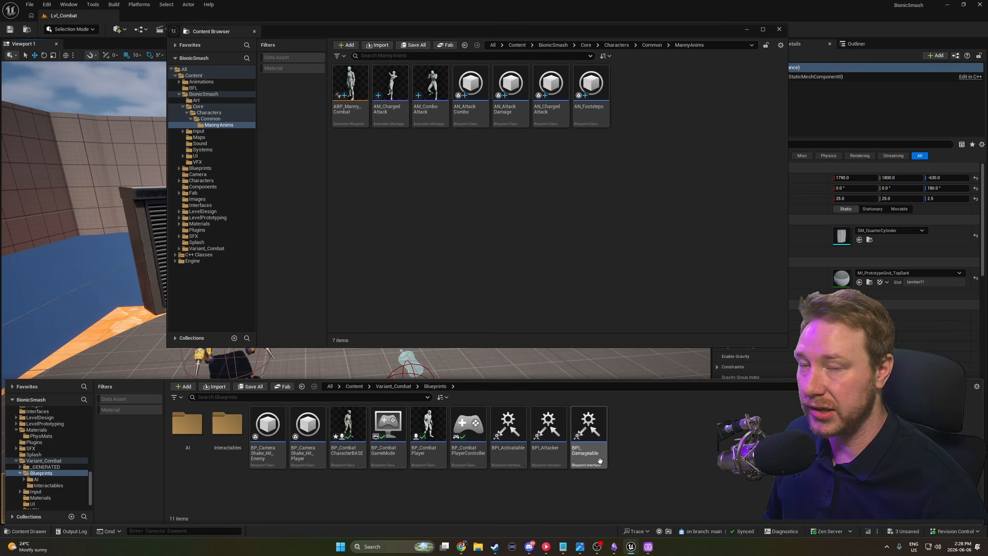
mouse_move(436, 466)
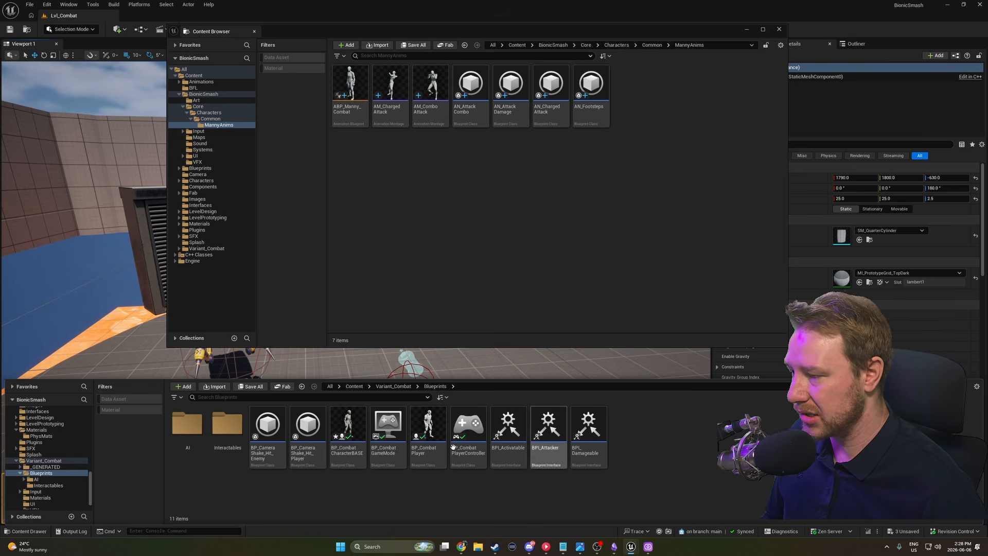
click(392, 386)
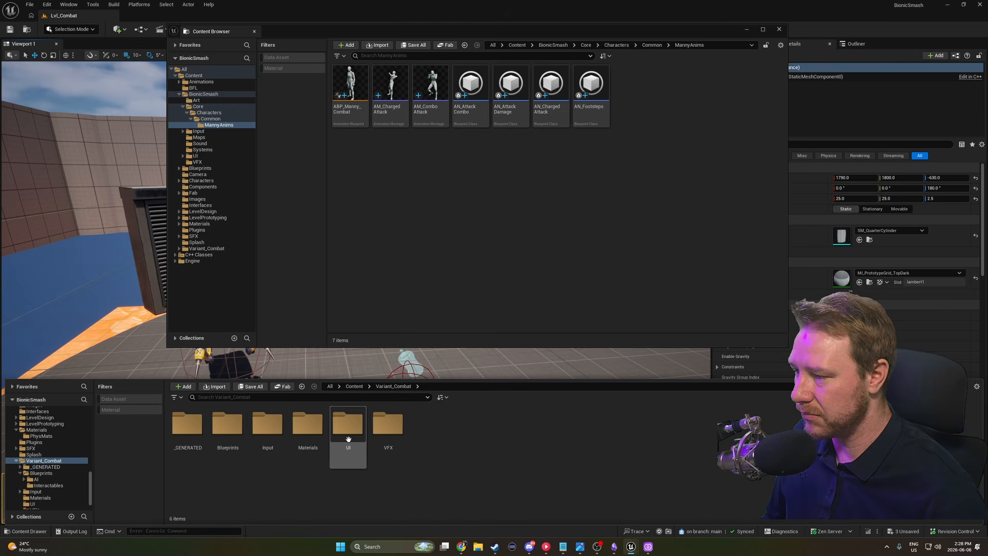
click(354, 387)
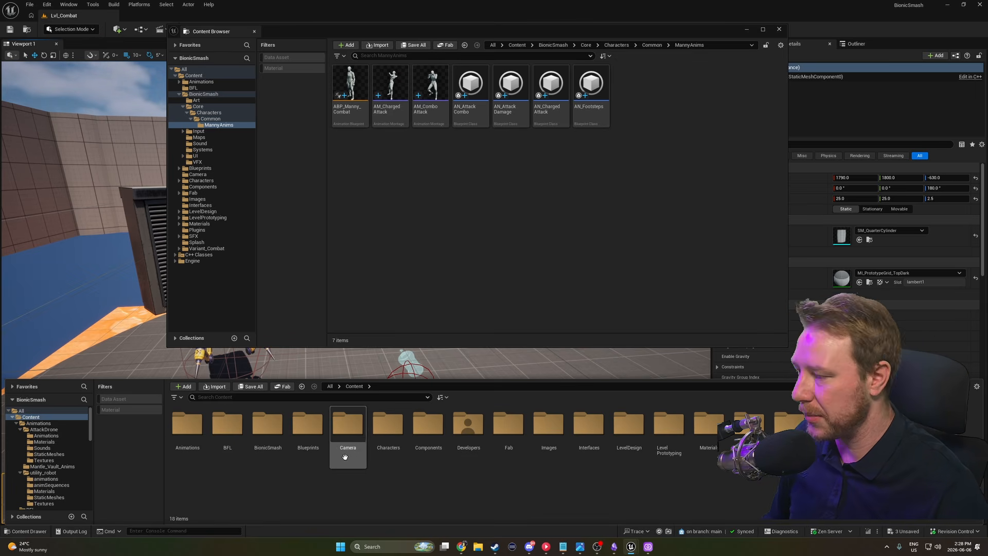
Check the root Blueprints folder, go back, and browse BionicSmash down to Core/Characters.
double_click(307, 429)
key(alt+Left)
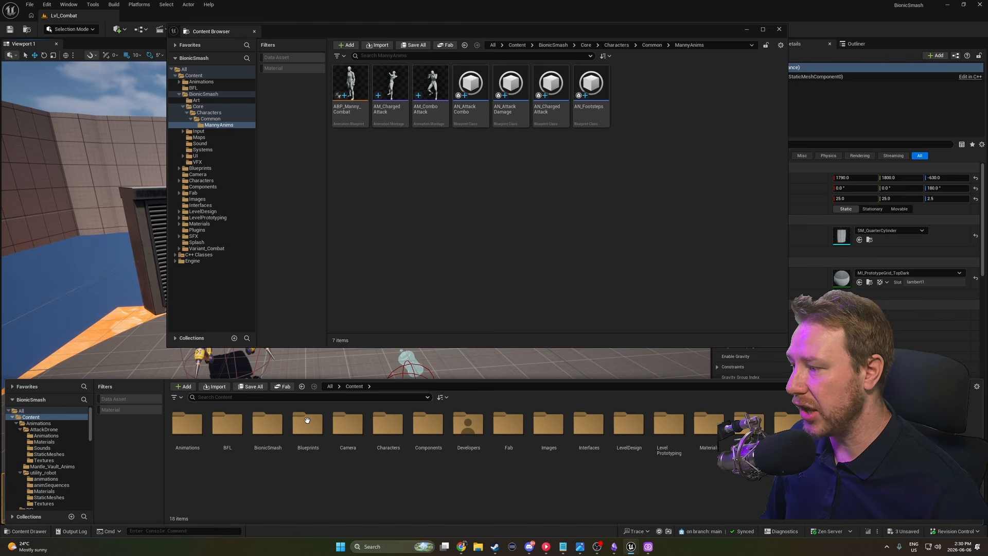
double_click(276, 423)
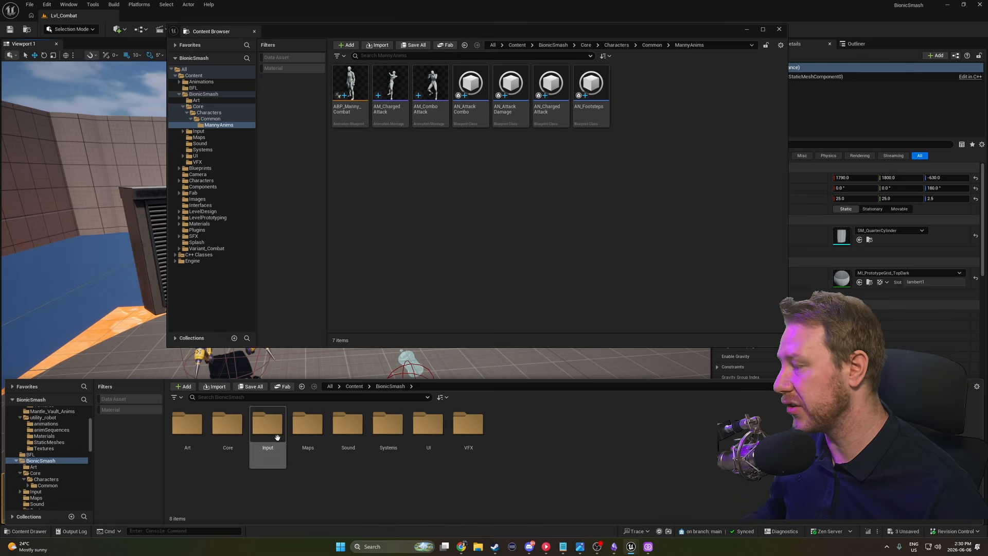
double_click(228, 425)
double_click(194, 421)
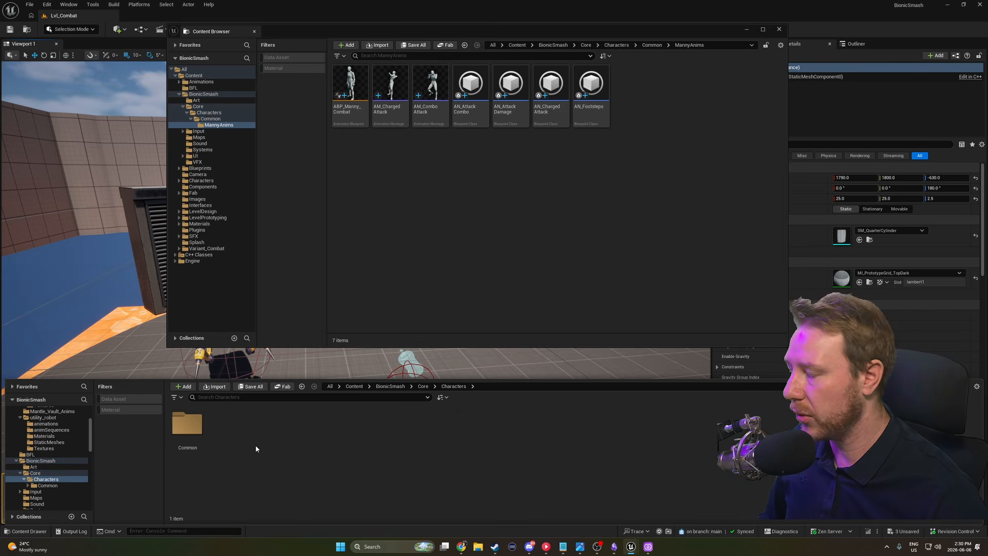
Delete the unreferenced redirectors of the moved Decorators folder, and delete the old BehaviorTrees and Decorators folders from Characters/Enemies/AI.
right_click(241, 430)
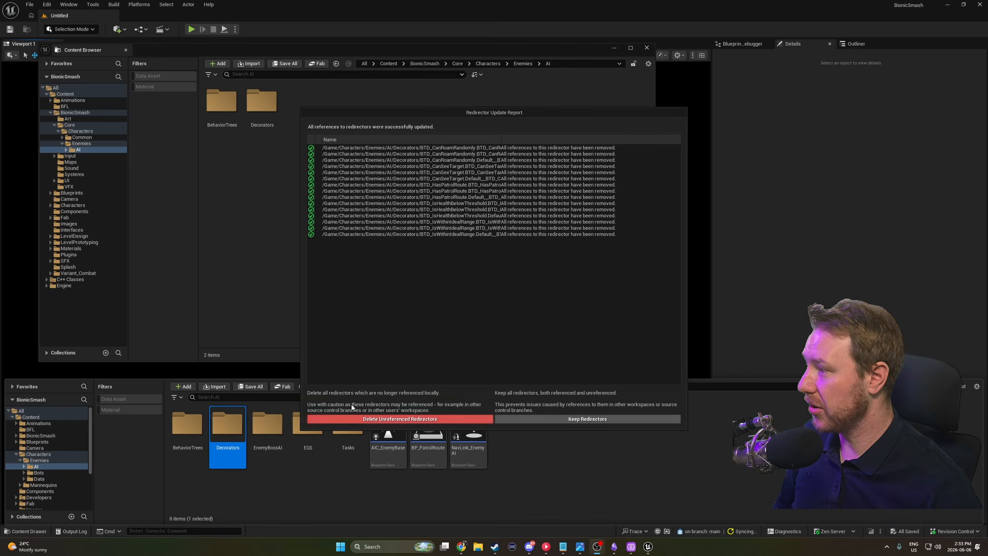
click(388, 418)
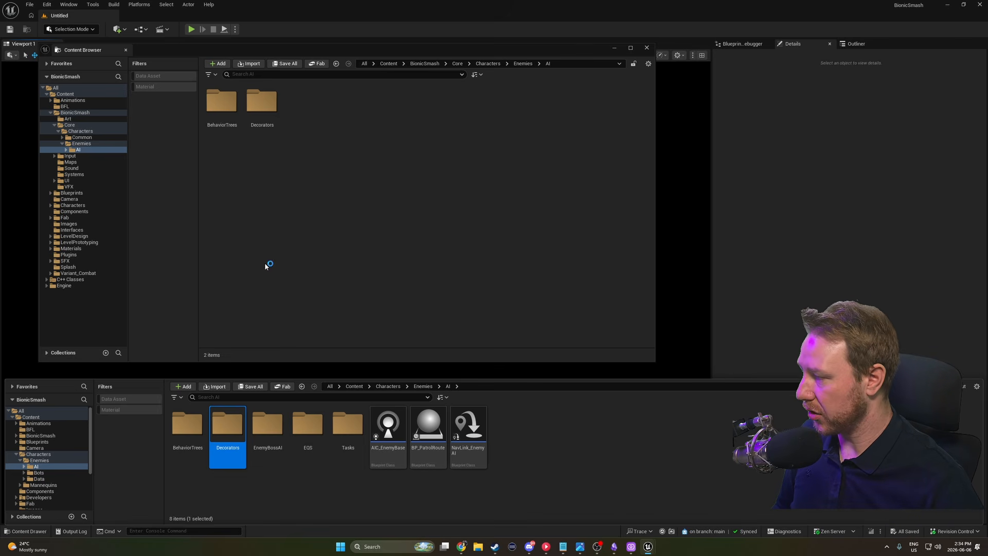
click(289, 434)
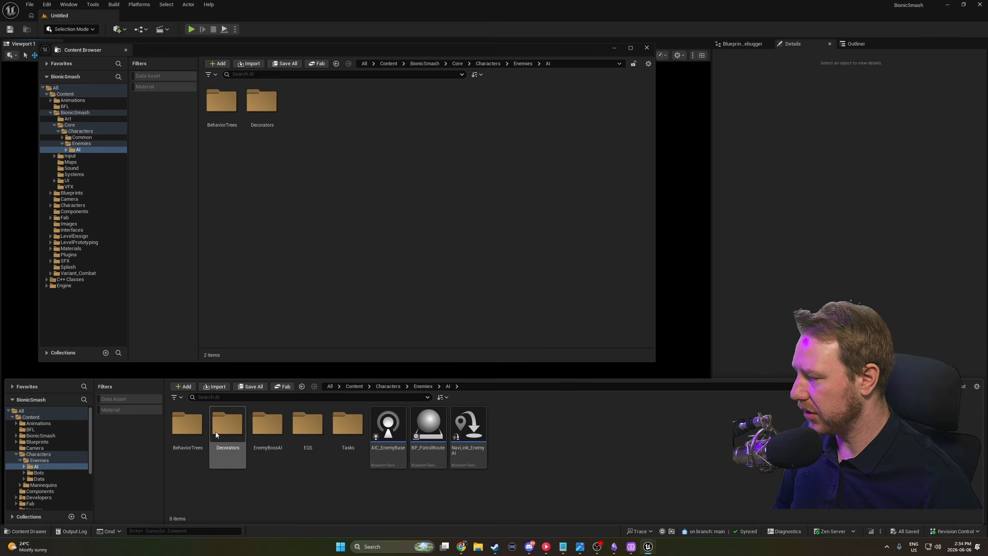
click(224, 458)
ctrl+click(200, 459)
key(Delete)
click(234, 486)
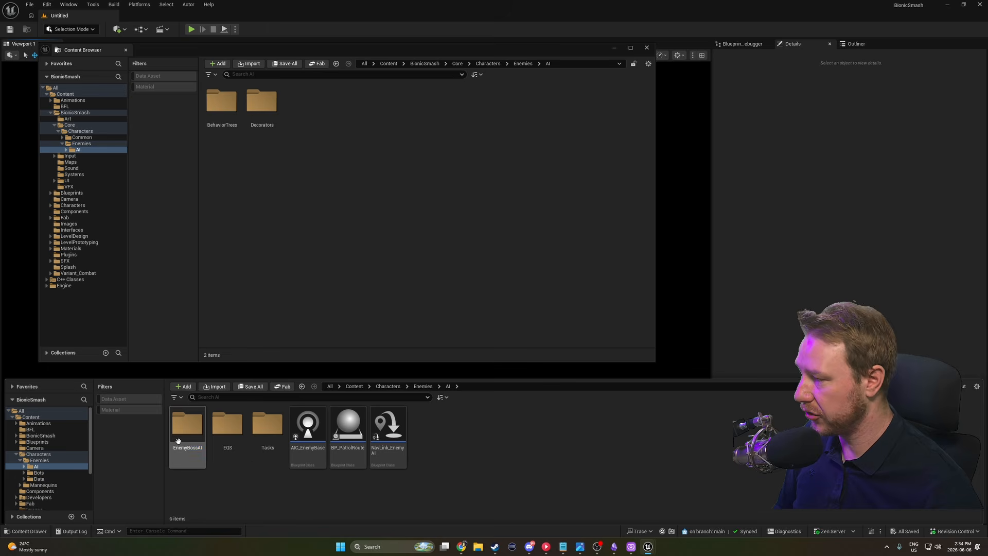
Try to move the EnemyBossAI folder into BionicSmash's Core/Characters/Enemies/AI folder.
click(197, 446)
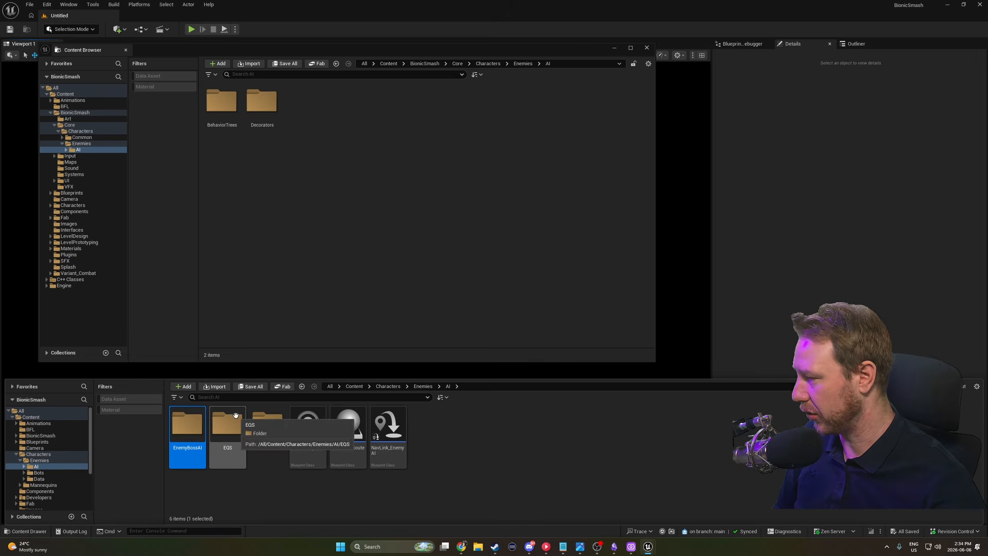
drag(185, 415, 361, 151)
click(351, 139)
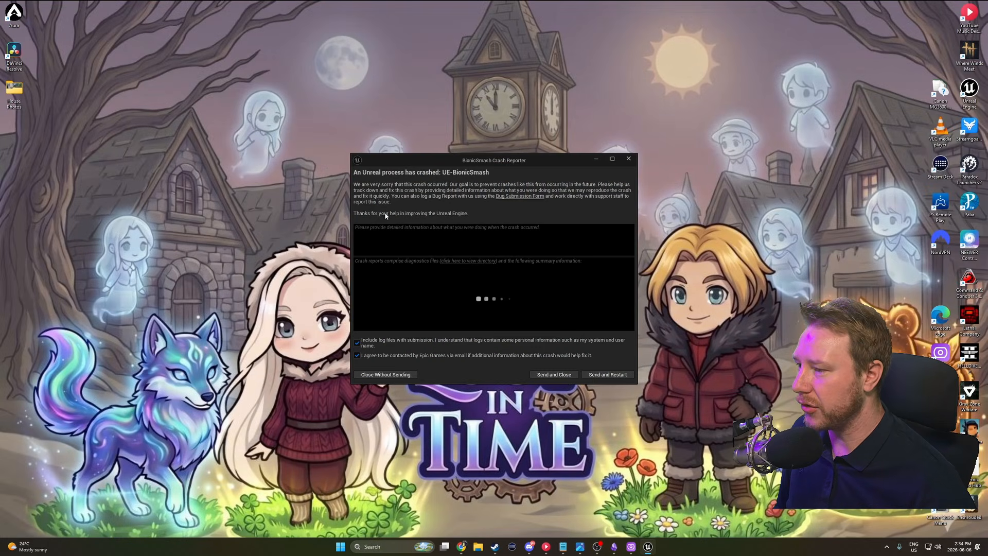
Send the crash report, restart the editor and show the project's Content folder.
click(607, 375)
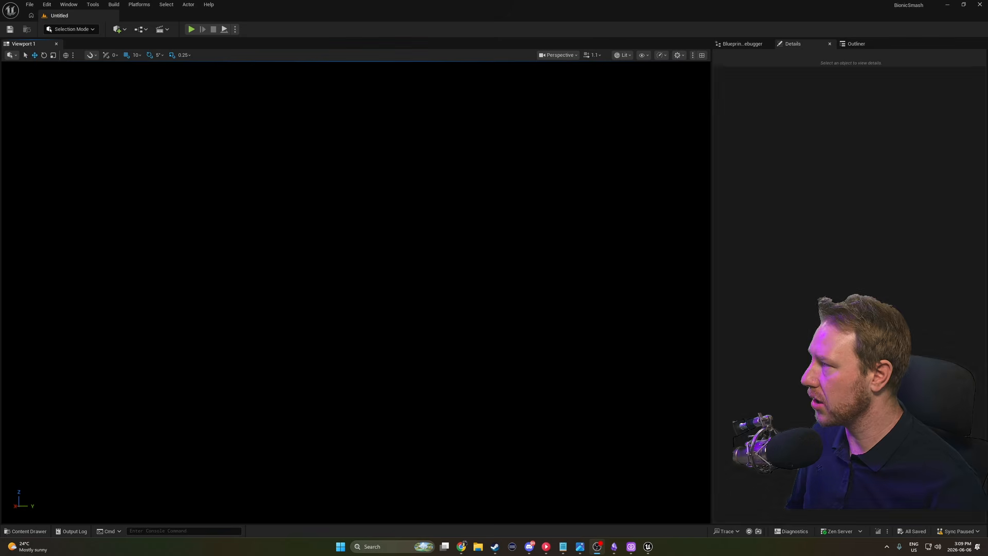
key(ctrl+space)
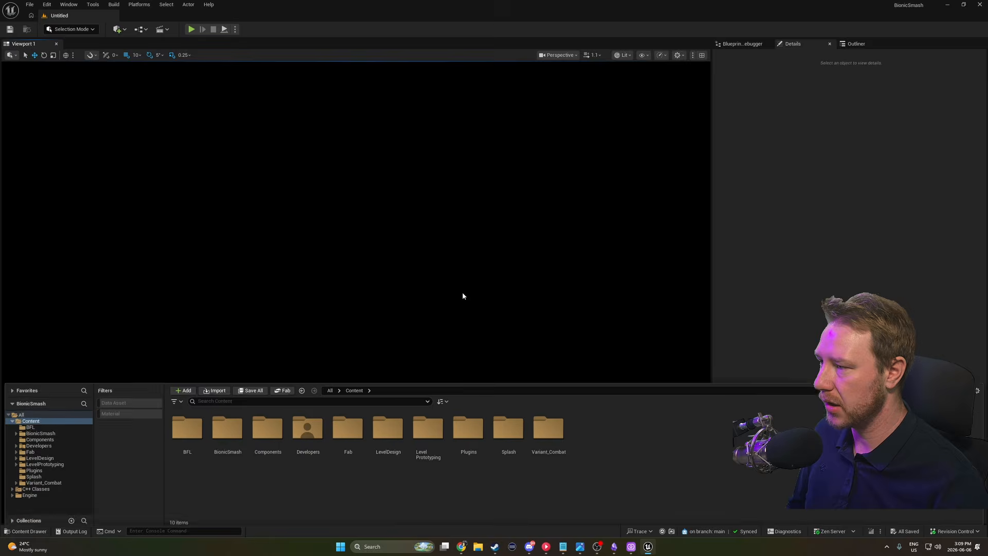
Update the redirector references of the Variant_Combat folder in the Content root, and deselect it.
click(634, 360)
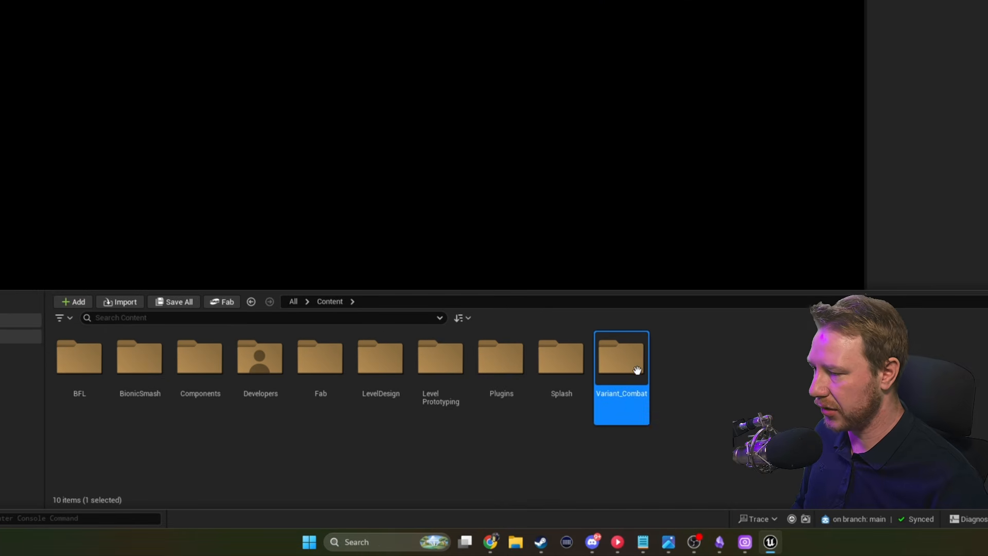
right_click(633, 404)
click(695, 306)
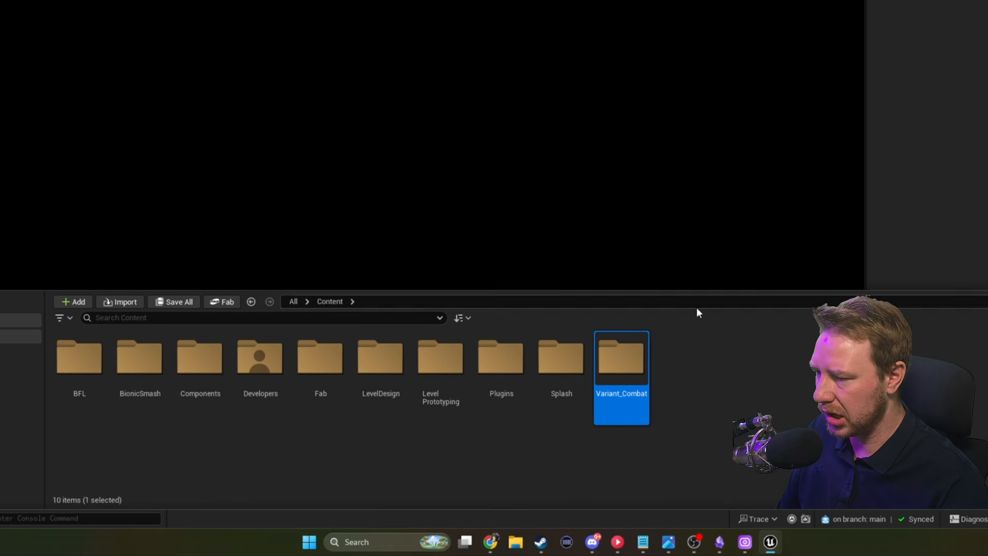
click(532, 433)
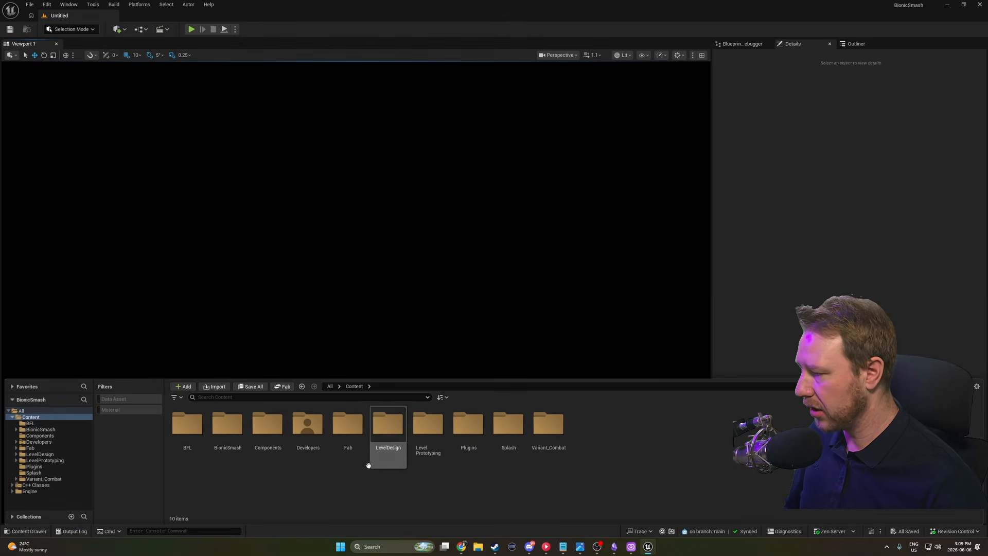
Move the BFL folder into BionicSmash and update its redirector references, deleting the unreferenced redirectors.
drag(187, 442, 226, 434)
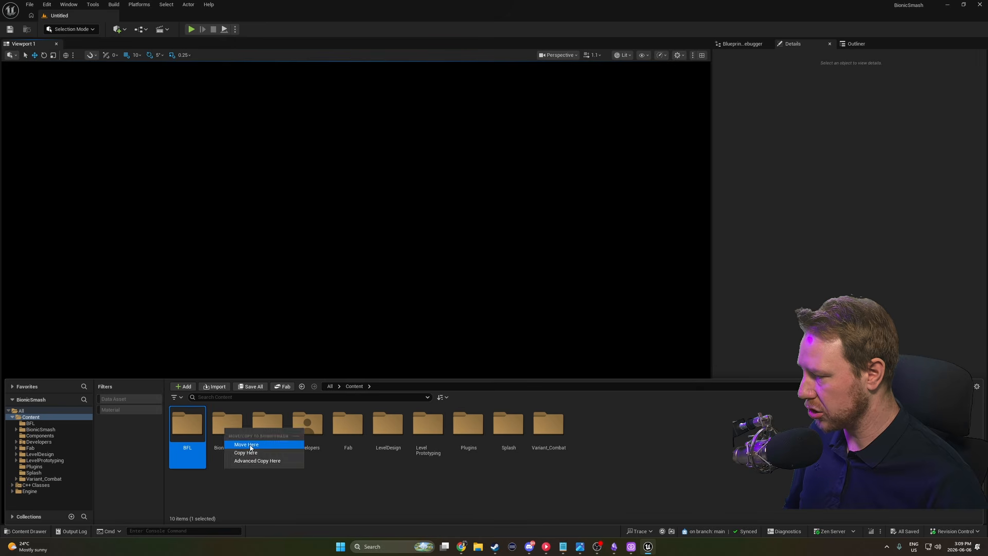
click(251, 445)
right_click(181, 430)
click(237, 355)
click(399, 418)
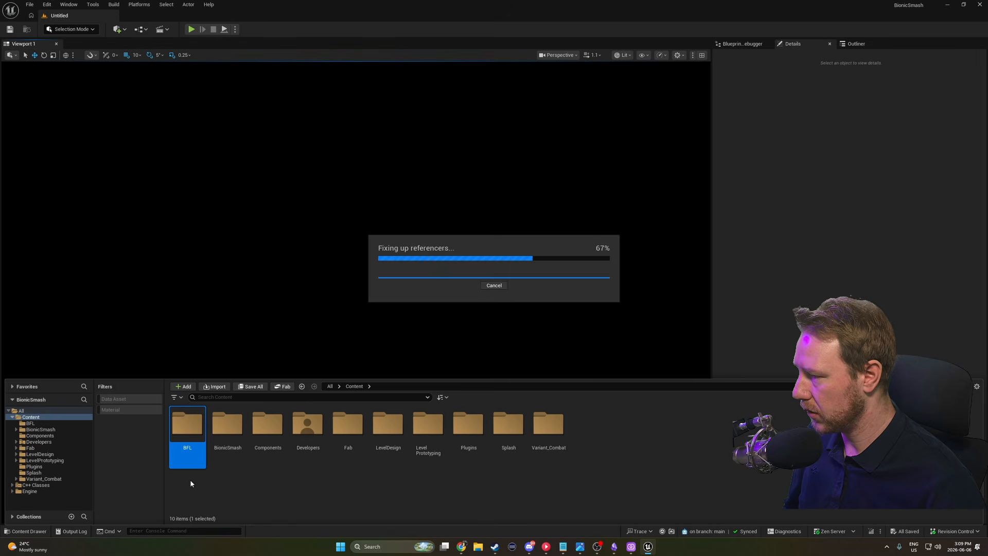
Delete the old BFL folder from the Content root.
click(193, 482)
click(182, 425)
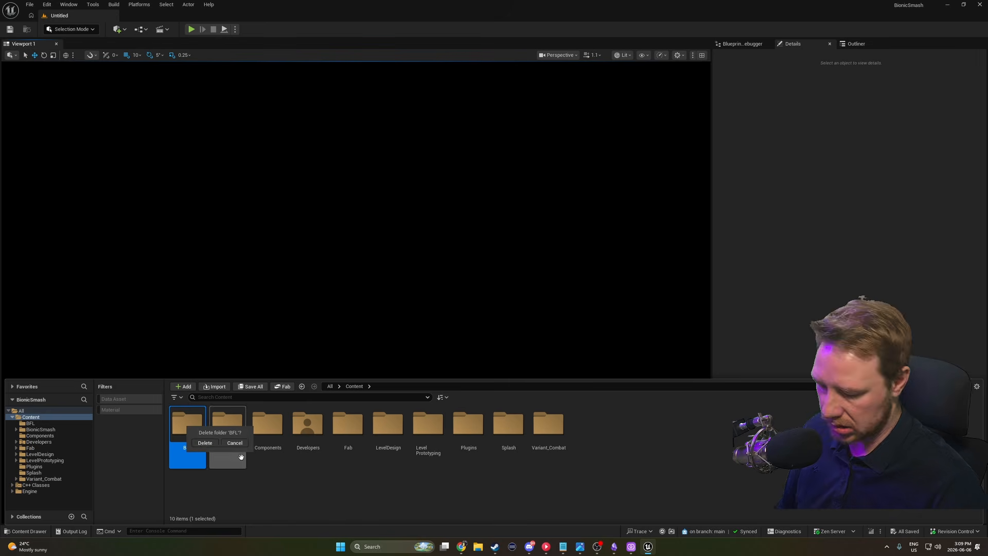
key(Delete)
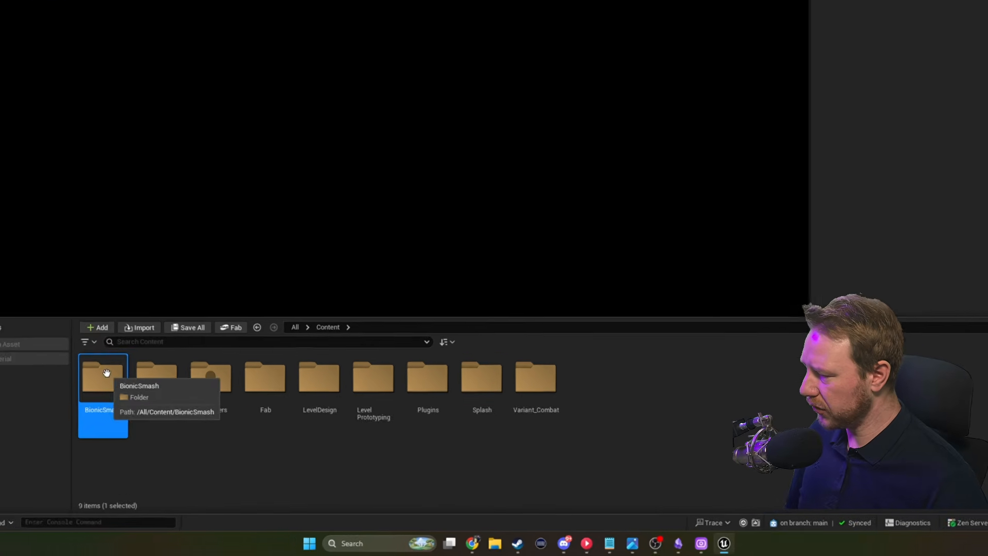
Check BionicSmash's subfolders and its Sound folder, and go back to BionicSmash.
double_click(107, 373)
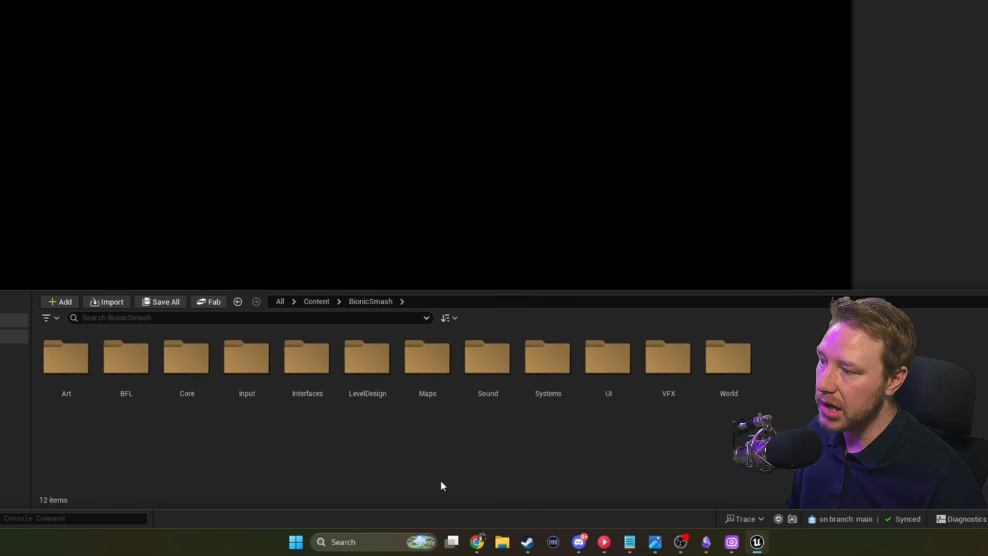
double_click(493, 355)
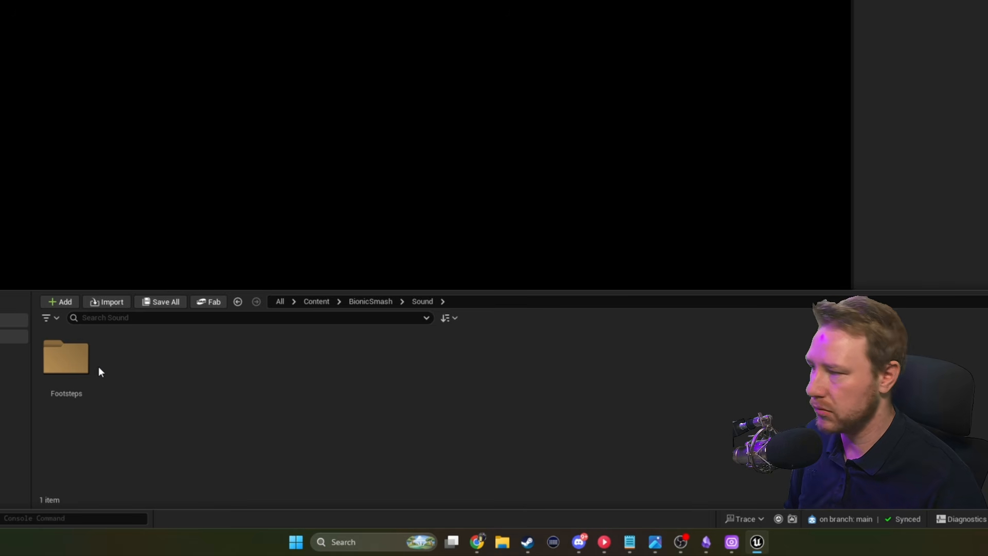
click(370, 300)
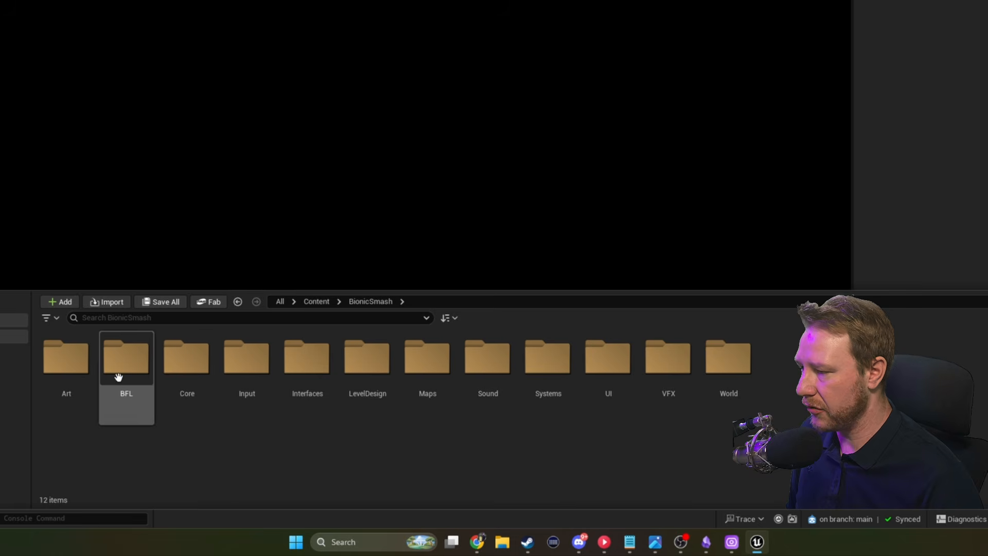
Browse Core/Characters/Enemies to the Botling's Sounds folder, examine its sound assets, and return to Enemies.
double_click(185, 355)
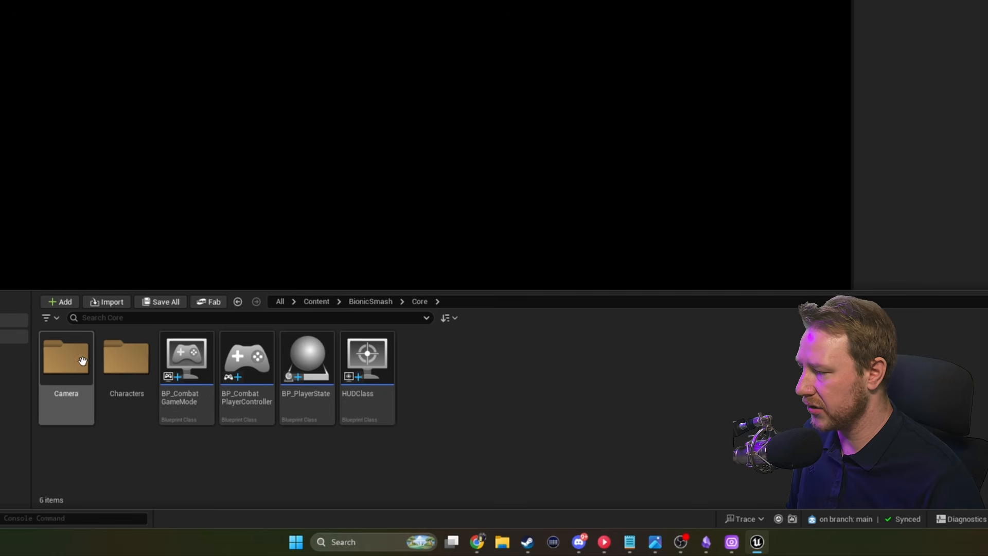
double_click(126, 357)
double_click(190, 359)
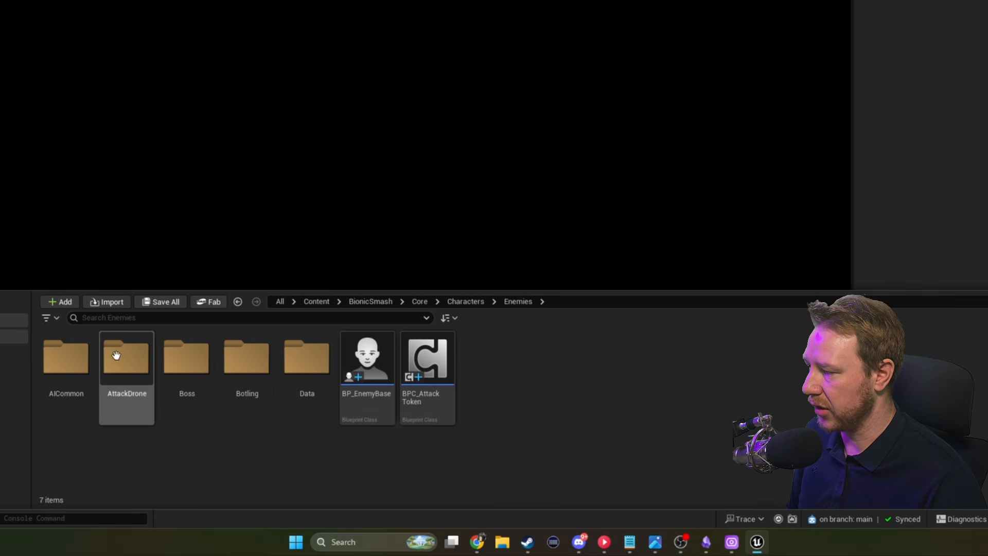
double_click(245, 354)
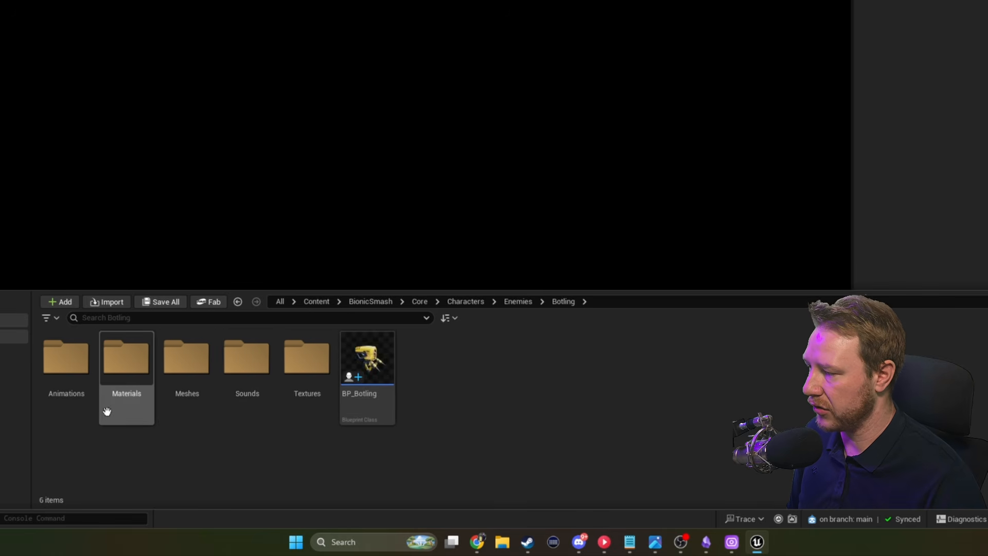
double_click(249, 363)
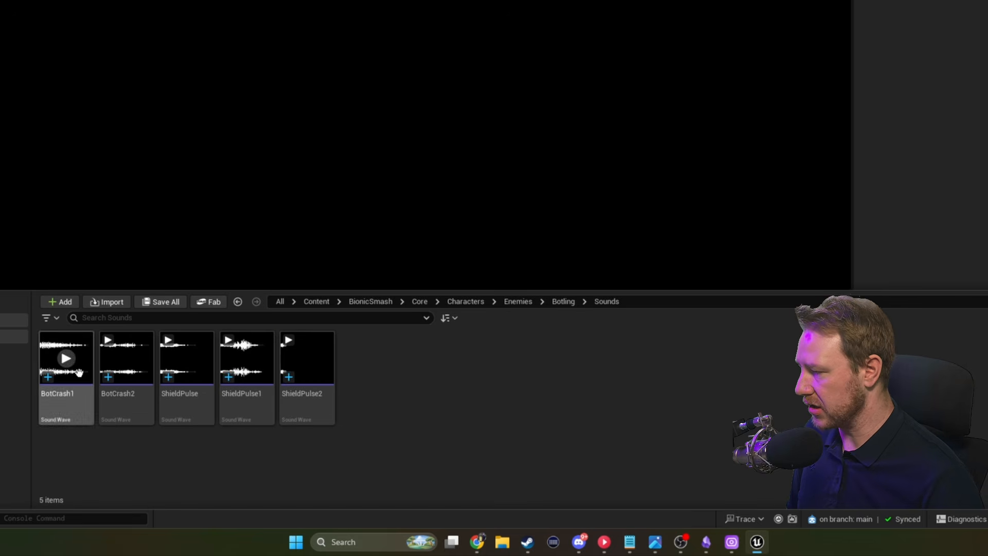
click(559, 302)
click(518, 302)
Examine the AttackDrone folder and its SoundFX assets, and return to the Enemies folder.
double_click(126, 353)
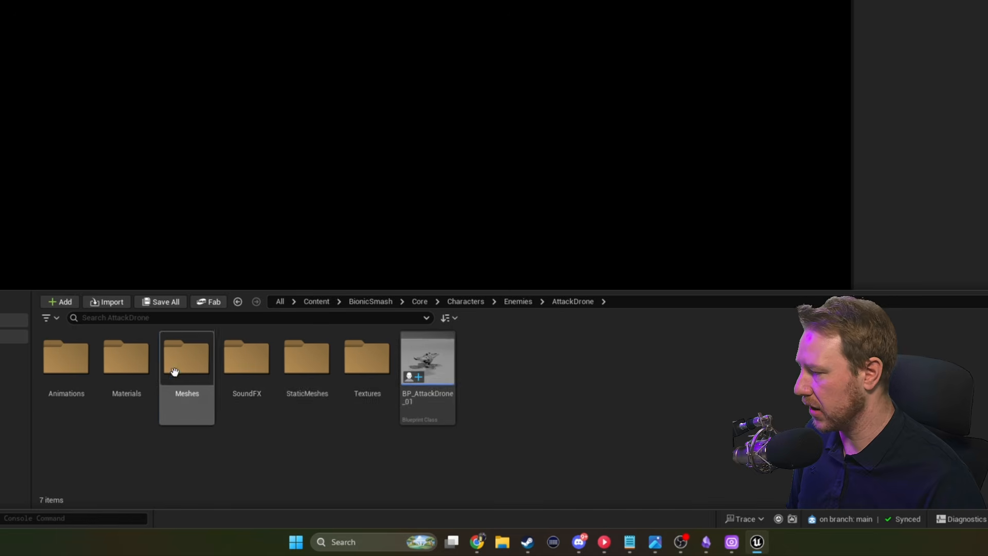
double_click(265, 366)
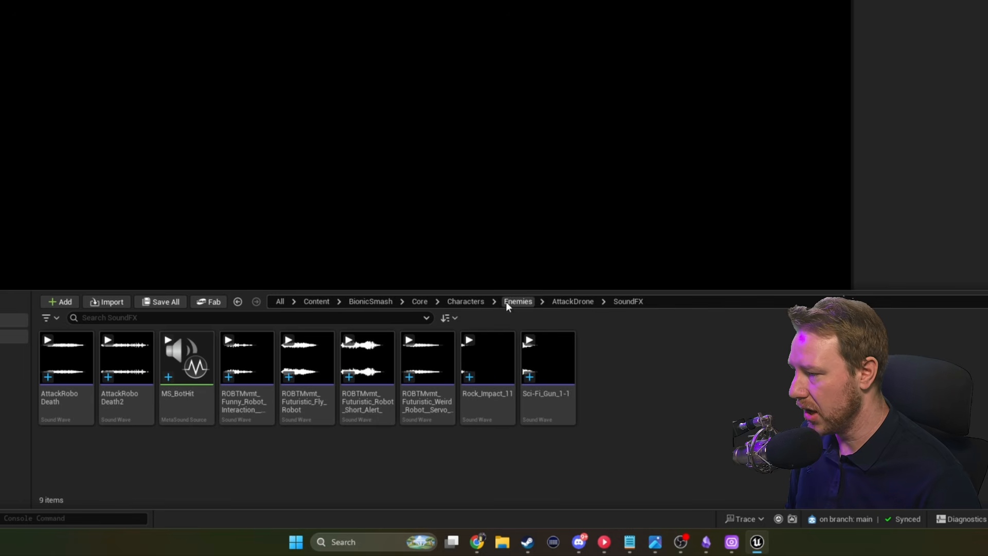
click(518, 301)
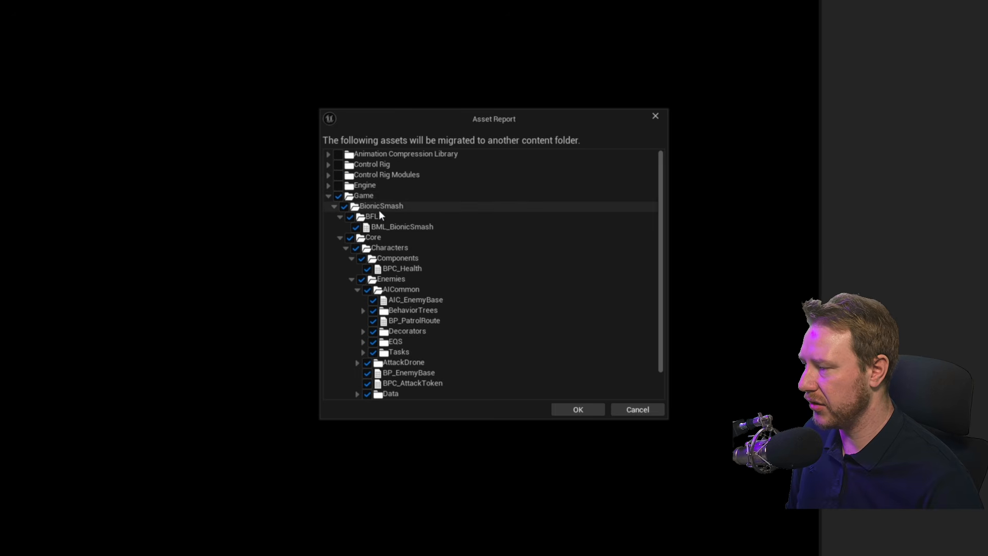
Review the BionicSmash assets in the migration report, checking the UI contents and collapsing the BFL, AICommon, UI and Core folders.
click(340, 216)
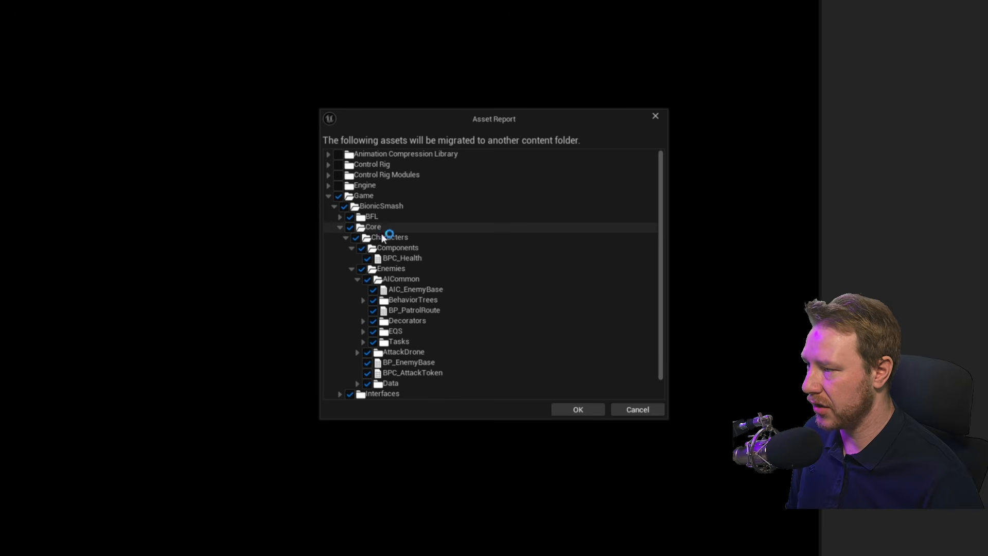
click(399, 235)
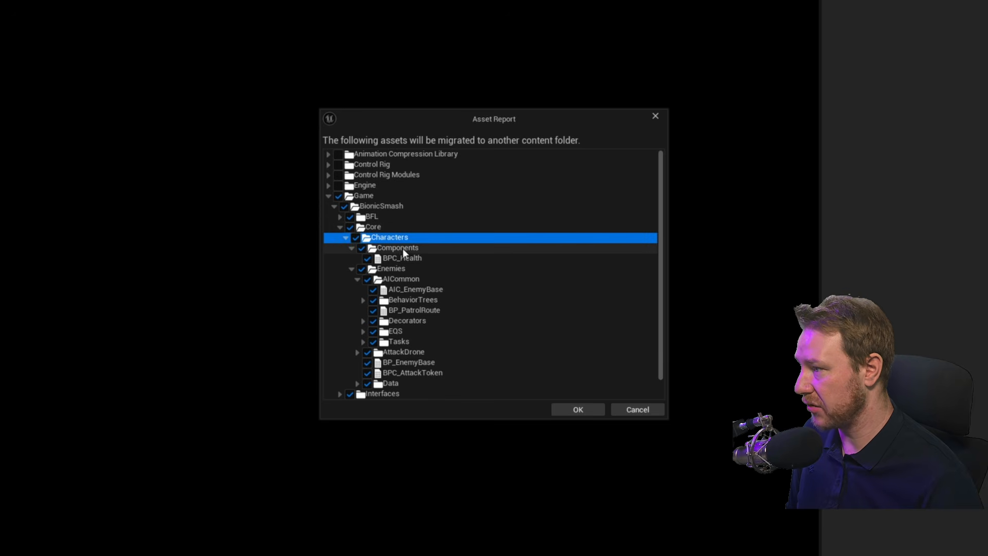
click(358, 278)
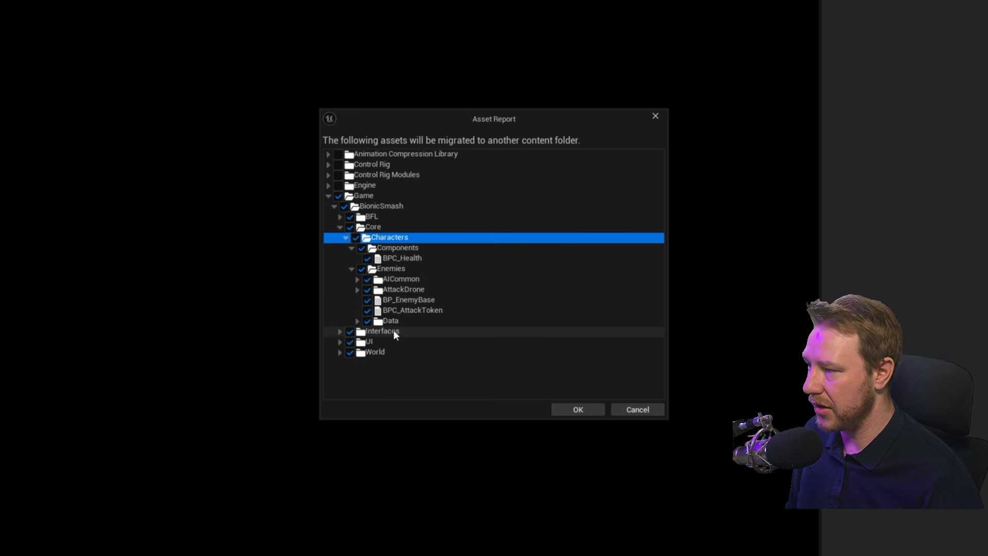
click(340, 342)
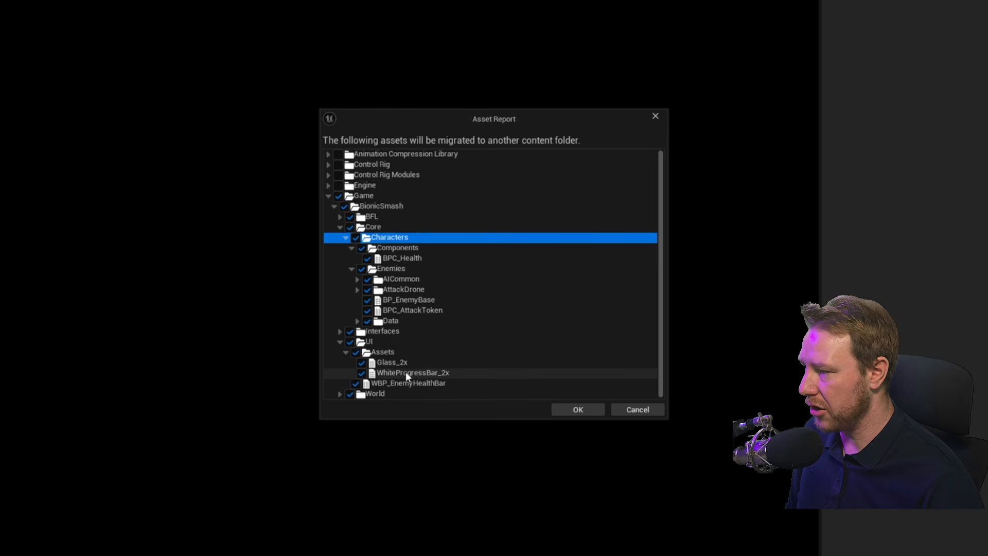
click(340, 341)
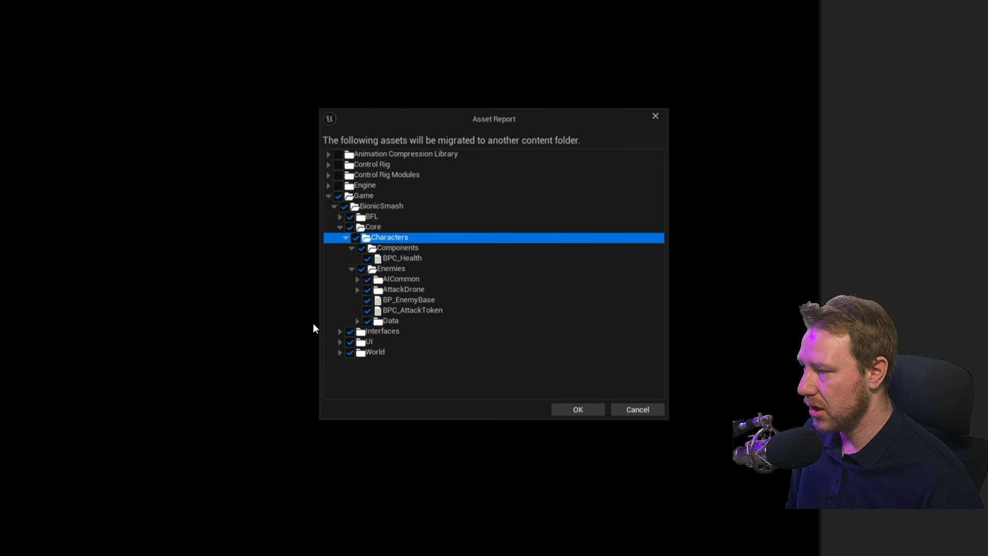
click(340, 227)
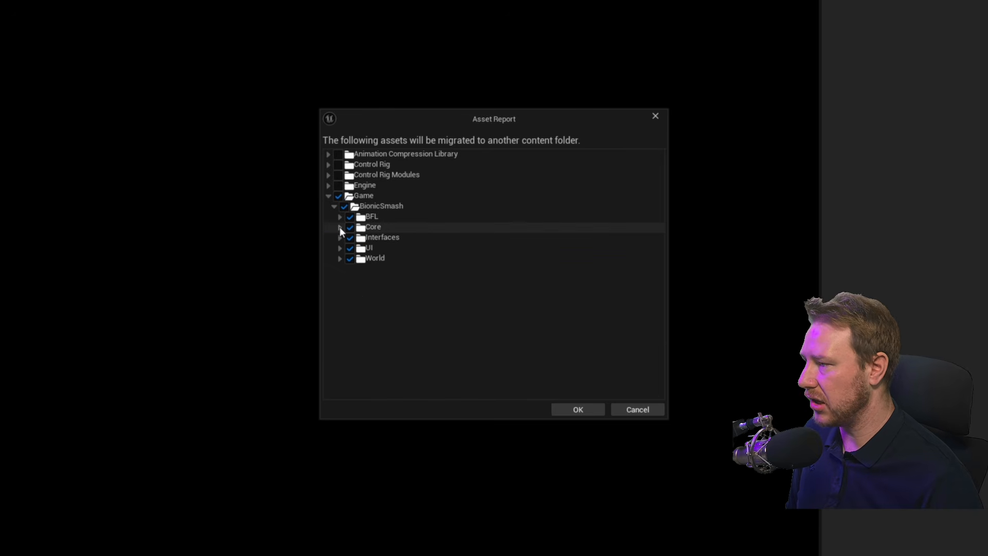